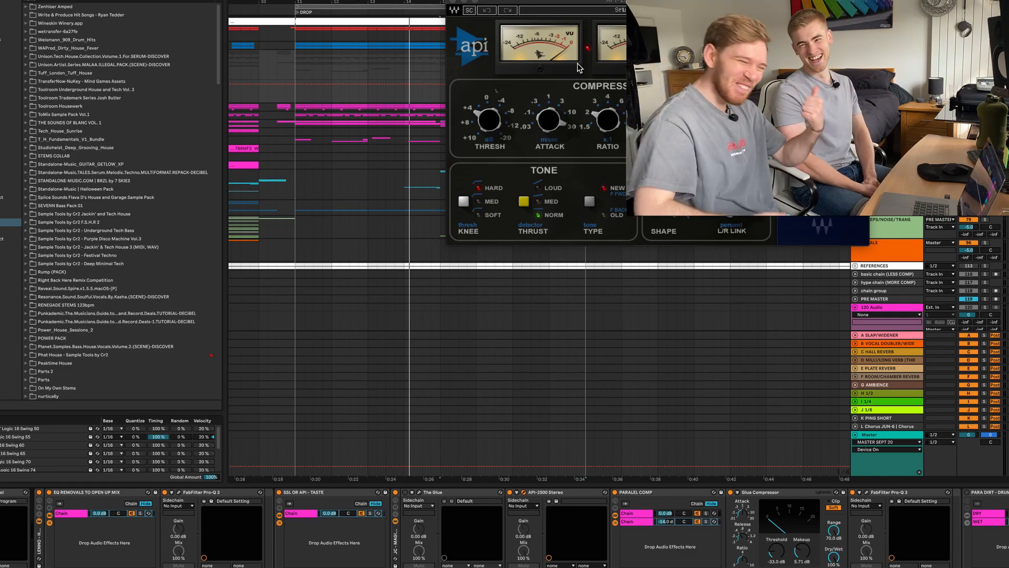
# Play the drop to watch the API-2500 compressor's meters on the drum group, and close its window.
pyautogui.press('space')
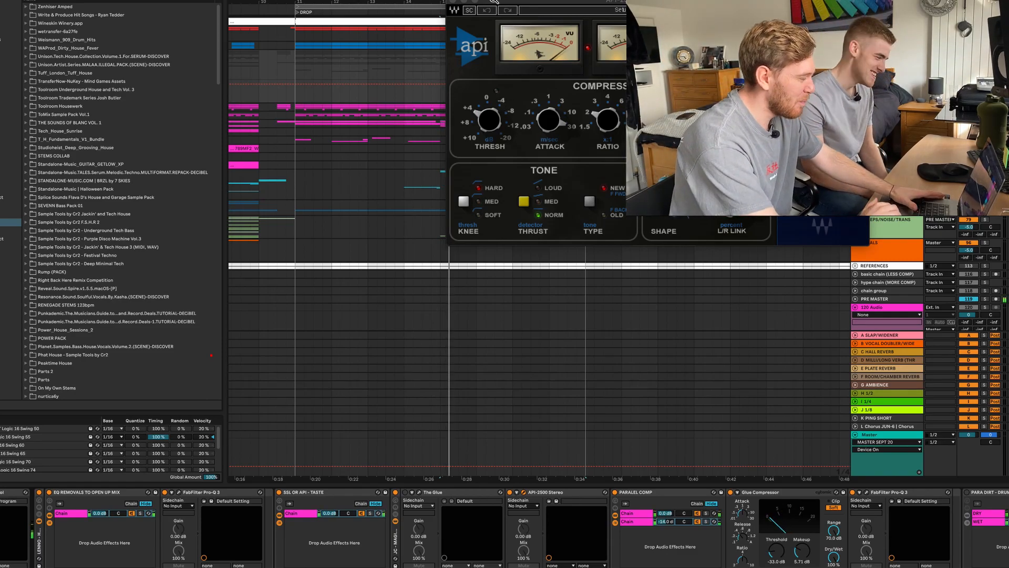
pyautogui.moveTo(494, 2); pyautogui.dragTo(325, 185)
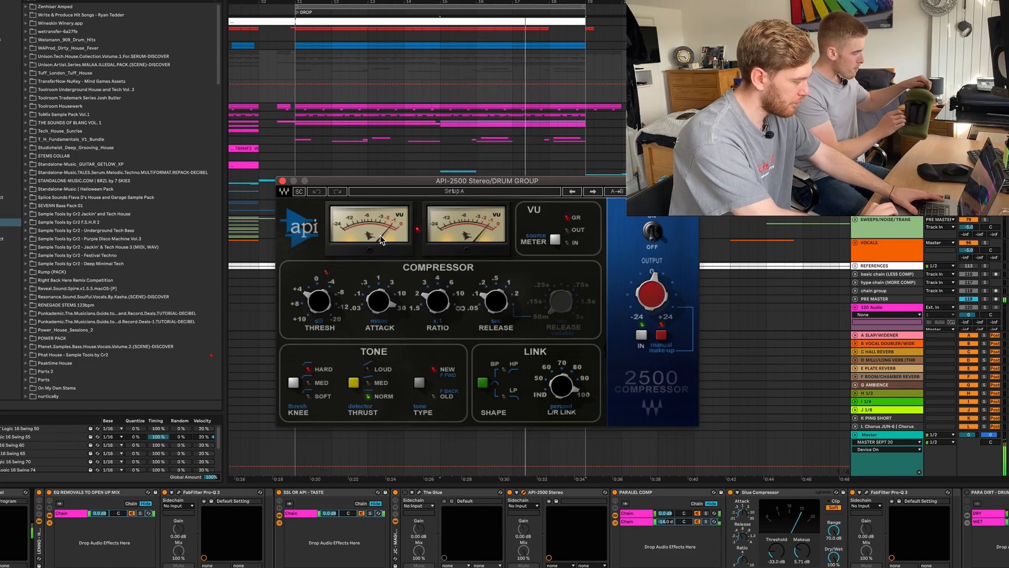
pyautogui.click(283, 181)
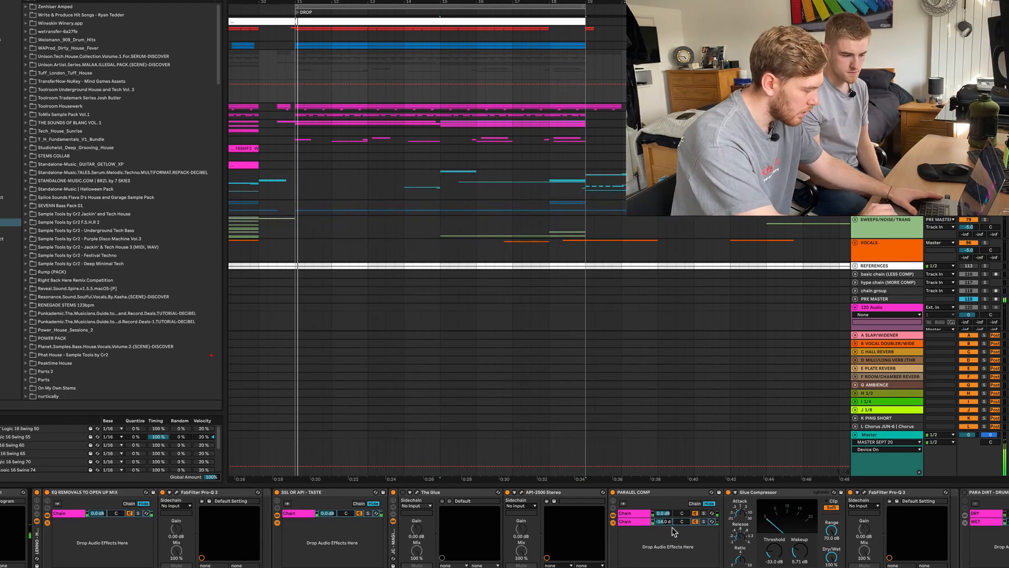
# Hide the device view and unfold the lead tracks inside the cyan synth group.
pyautogui.hscroll(15, 671, 527)
pyautogui.hscroll(5, 672, 527)
pyautogui.moveTo(714, 484); pyautogui.dragTo(714, 567)
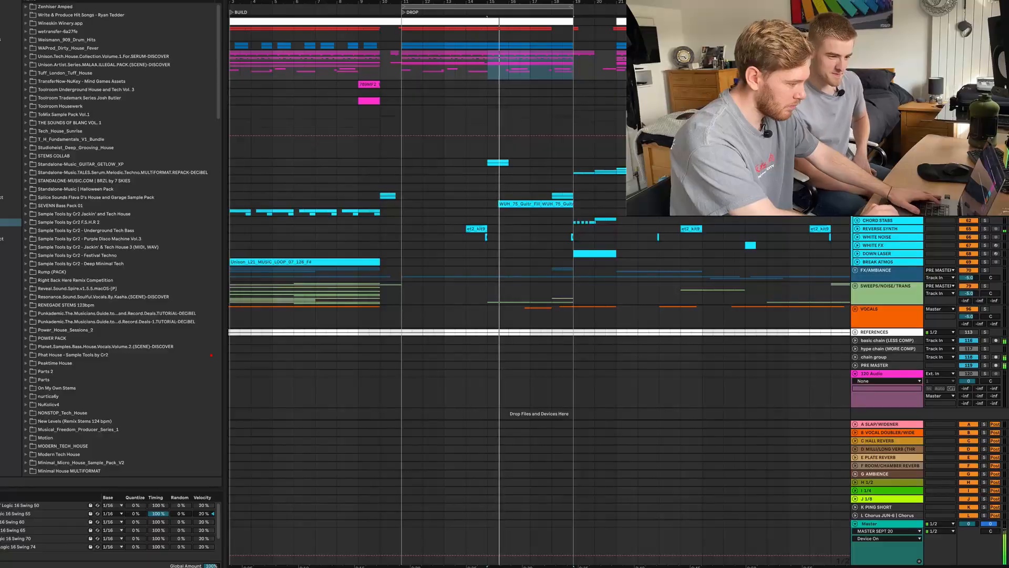
pyautogui.scroll(-1, 539, 221)
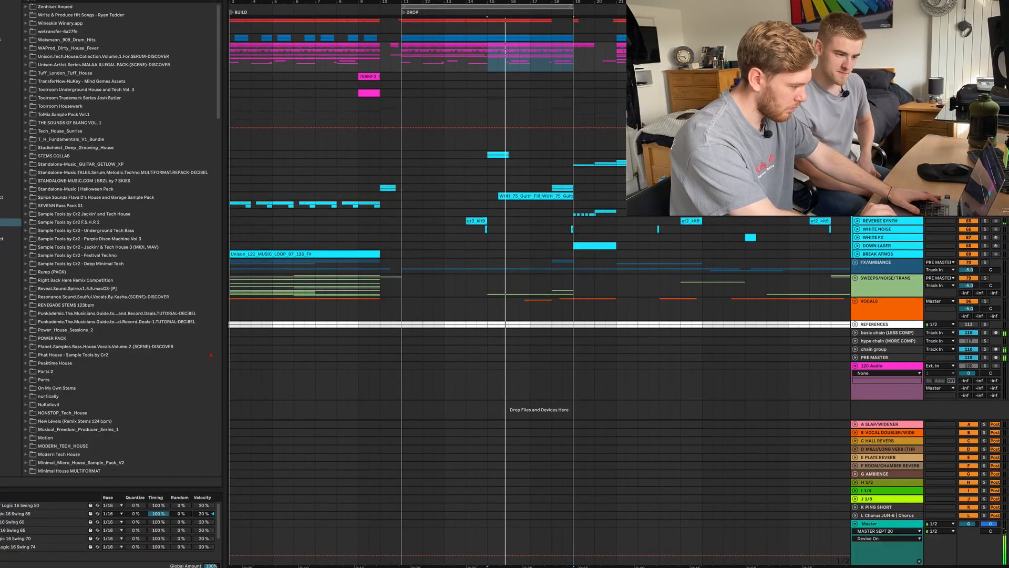
pyautogui.click(857, 155)
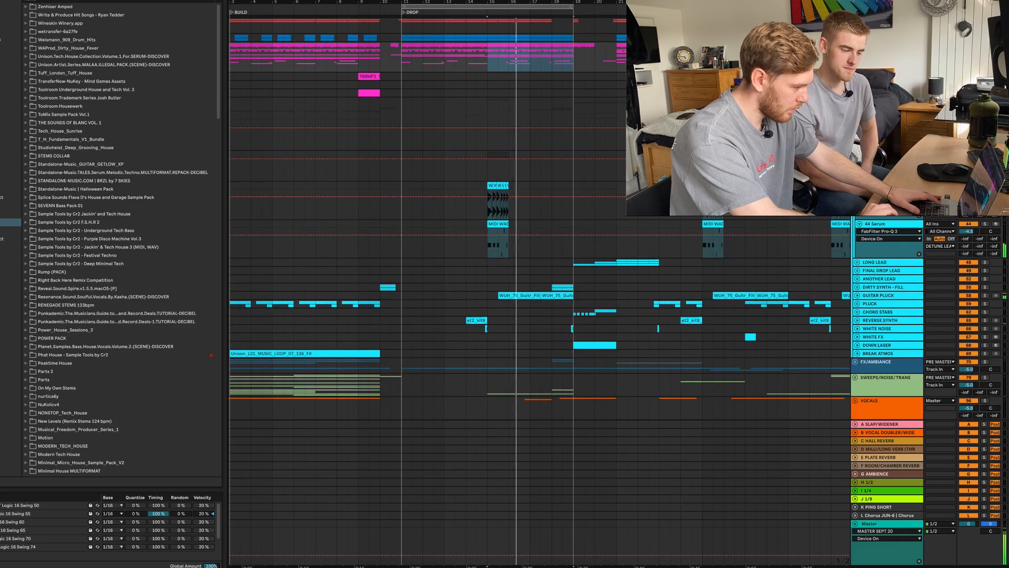
# Select the lead audio clip at bar 15 and unfold the WHITE NOISE and REVERSE SYNTH tracks.
pyautogui.click(498, 187)
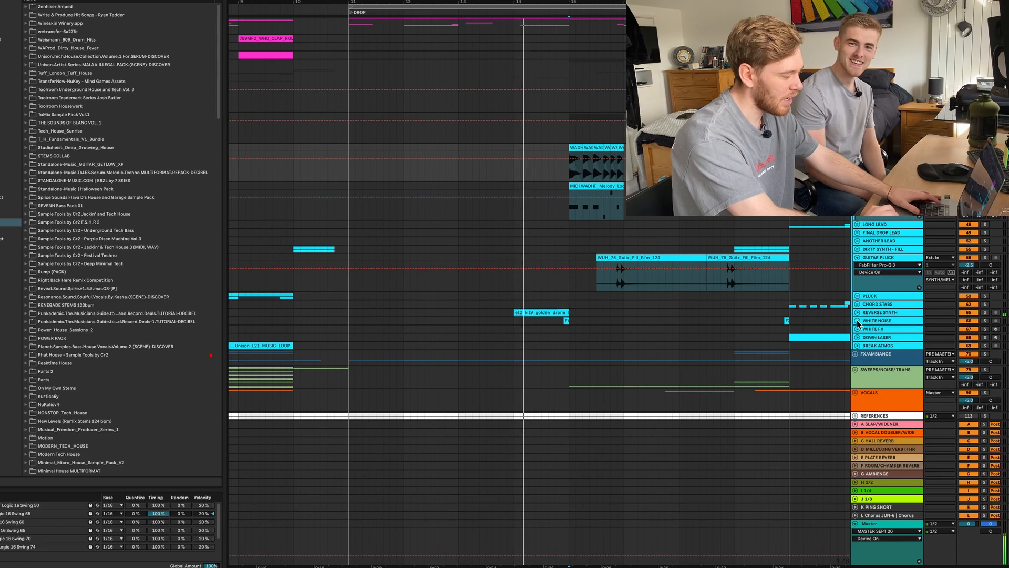
pyautogui.click(857, 320)
pyautogui.click(857, 313)
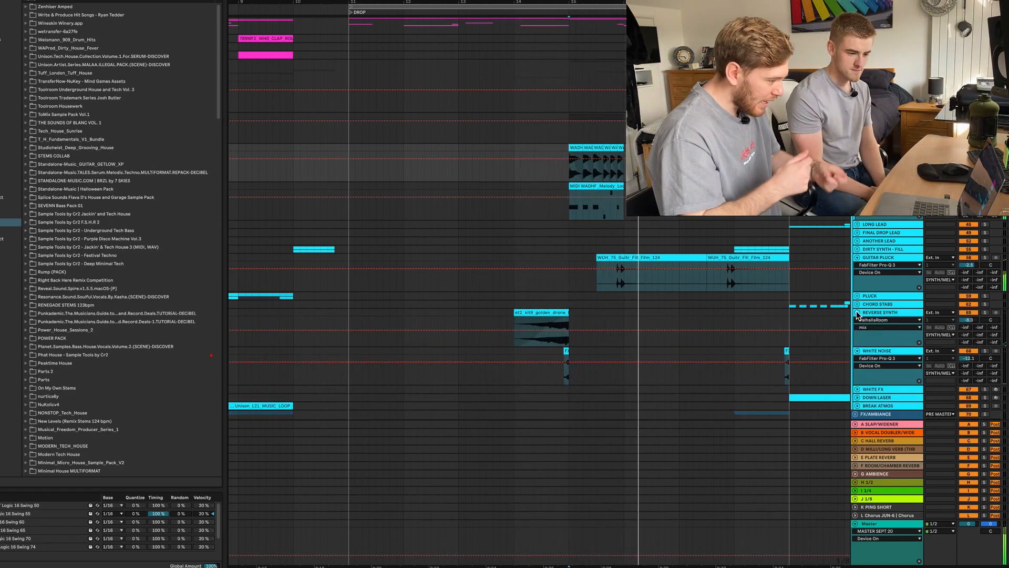
# Solo the GUITAR PLUCK track and audition its guitar fill clip after bar 15.
pyautogui.click(610, 276)
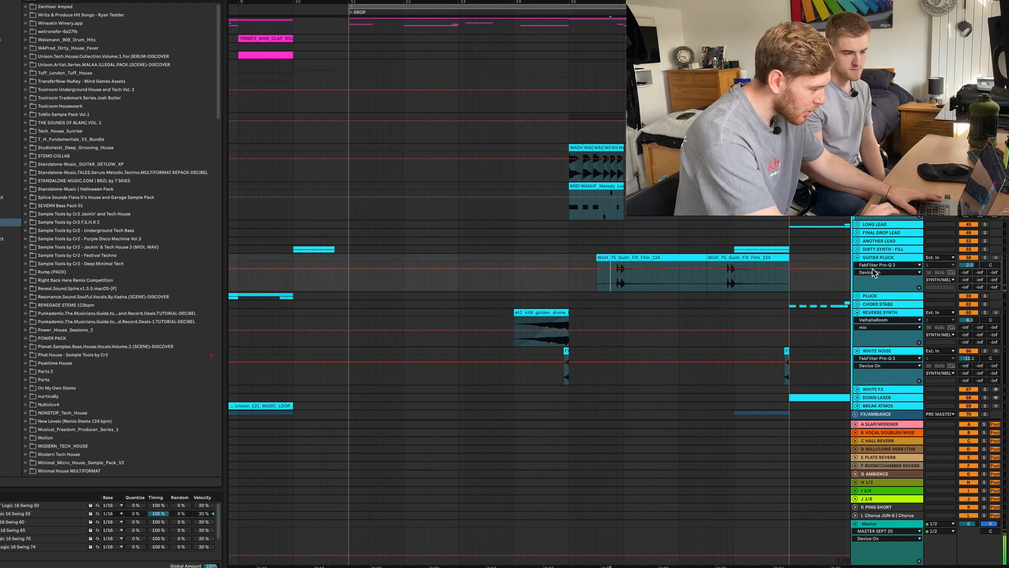
pyautogui.click(985, 258)
pyautogui.press('space')
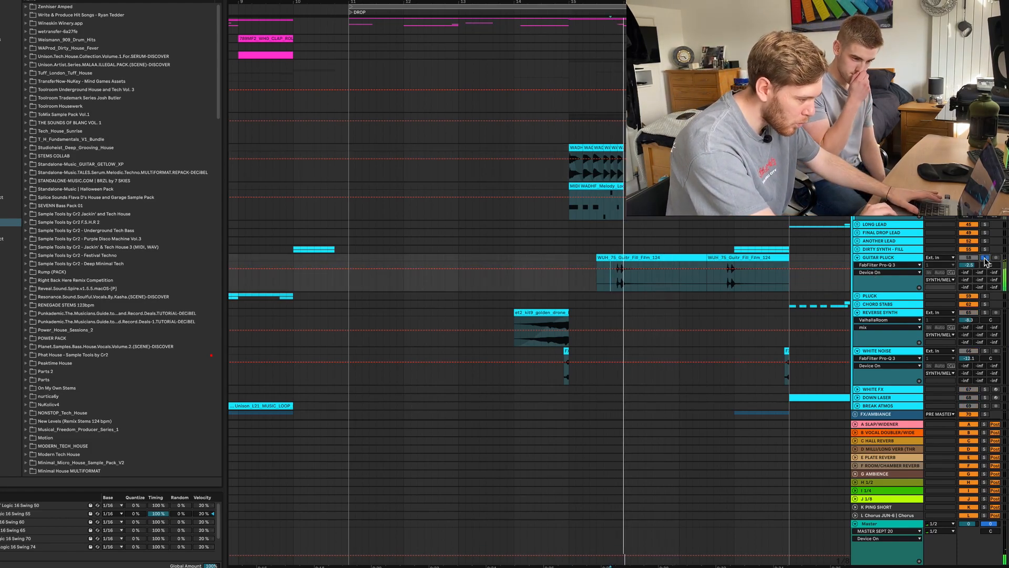
pyautogui.press('space')
# Solo and audition the Serum MIDI melody clip at bar 15, and show the track's device chain.
pyautogui.click(590, 185)
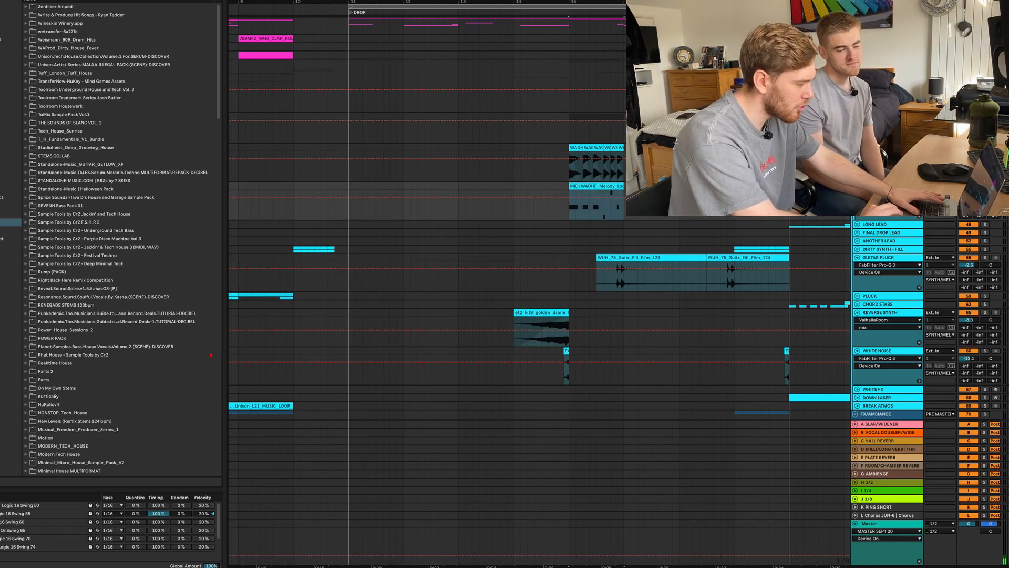
pyautogui.press('space')
pyautogui.press('s')
pyautogui.doubleClick(888, 186)
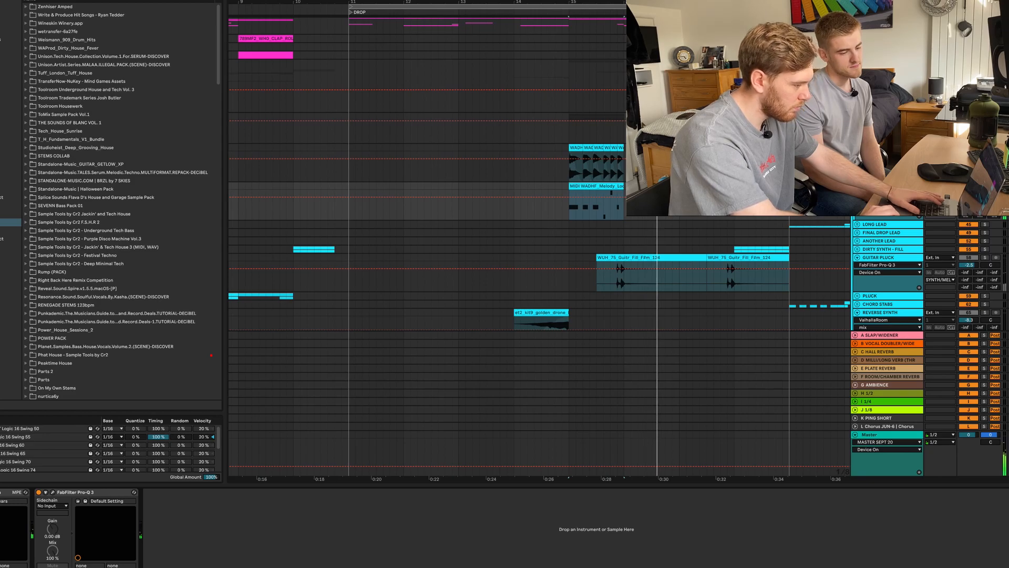
# Audition the lead audio clip at bar 15 on the track above the MIDI melody.
pyautogui.click(571, 145)
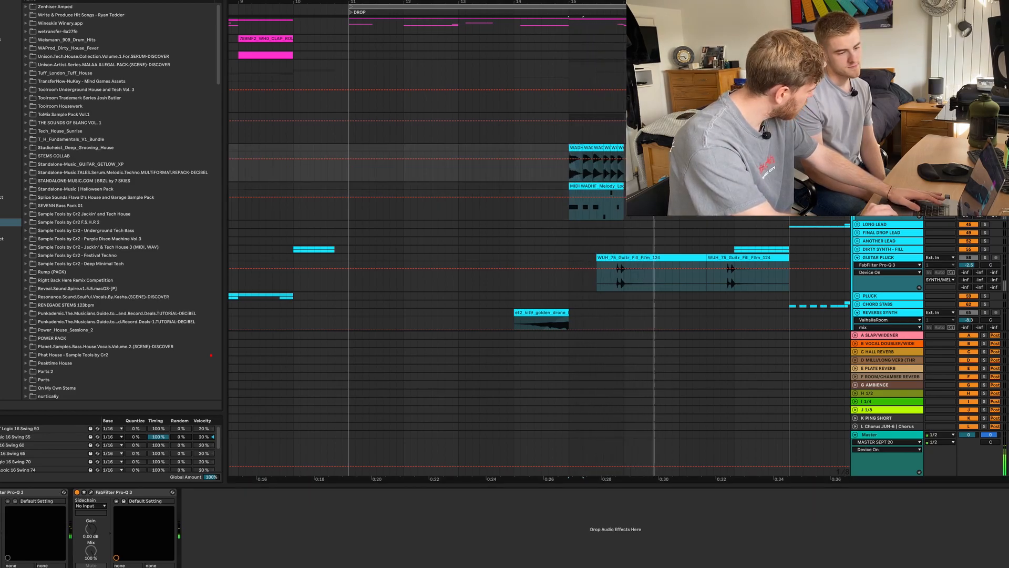
pyautogui.press('space')
pyautogui.press('space')
# Fold the cyan synth group and unfold the FX/AMBIANCE group.
pyautogui.scroll(-4, 607, 162)
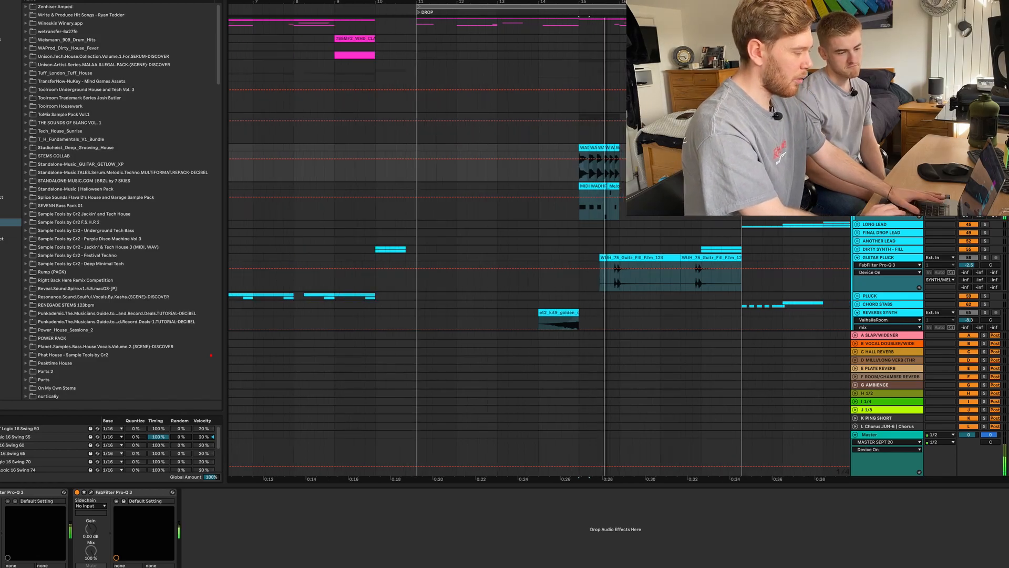
pyautogui.hscroll(2, 539, 247)
pyautogui.scroll(1, 539, 247)
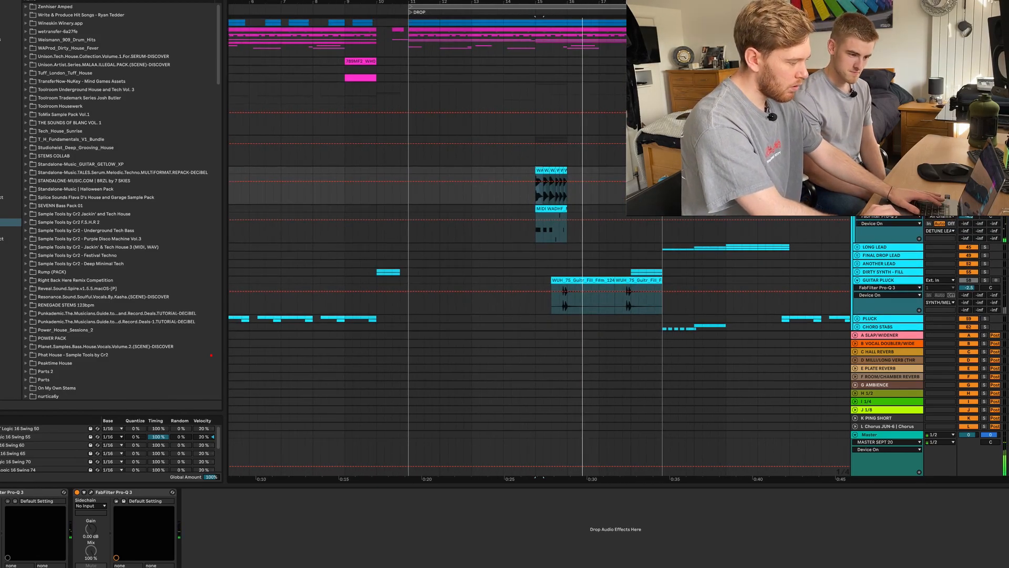
pyautogui.scroll(-2, 629, 174)
pyautogui.click(336, 105)
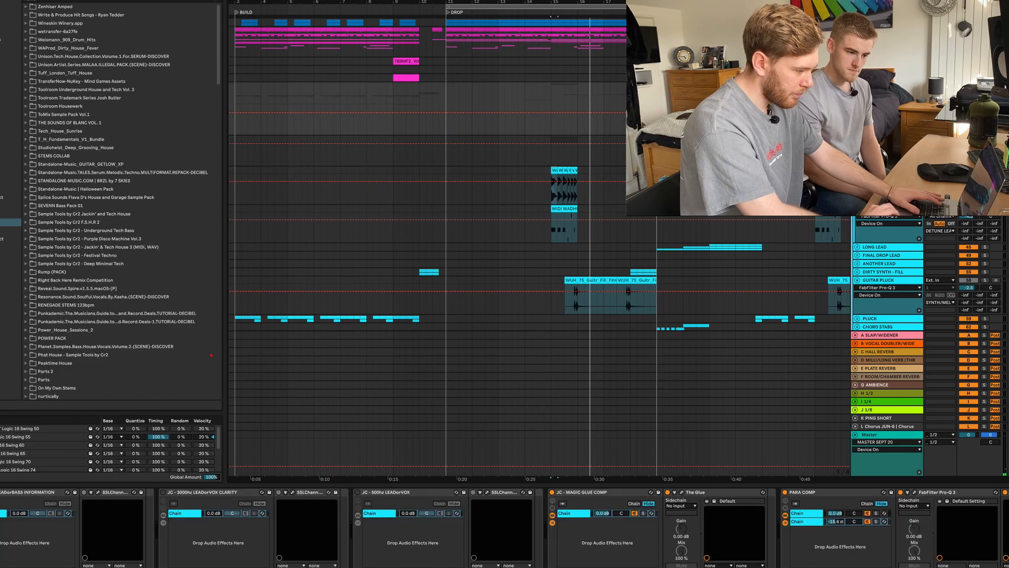
pyautogui.press('alt+super+u')
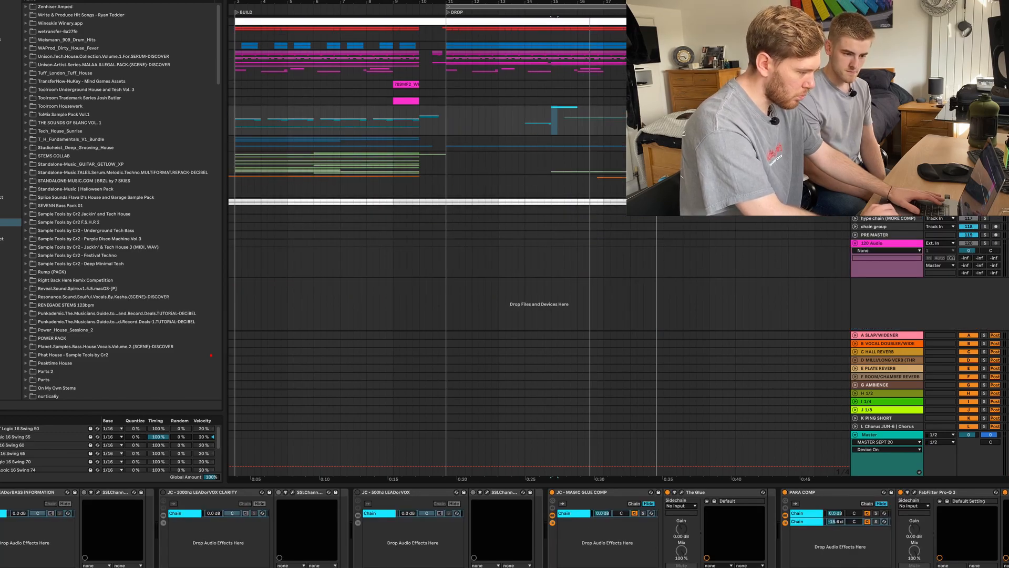
pyautogui.press('alt+super+u')
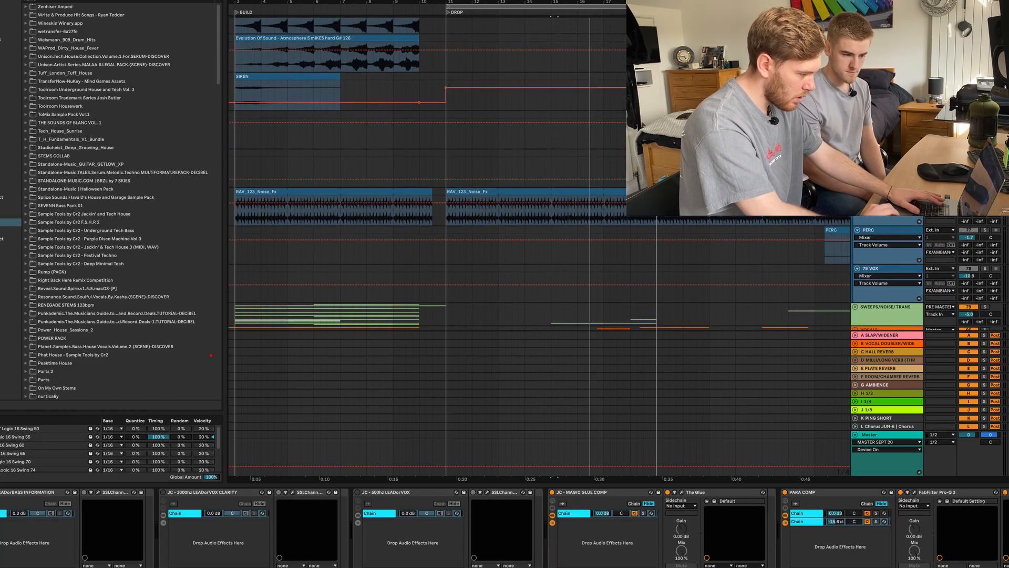
# Audition the RAV_123_Noise_Fx clip from the start of the drop and fold the FX/AMBIANCE group.
pyautogui.click(485, 189)
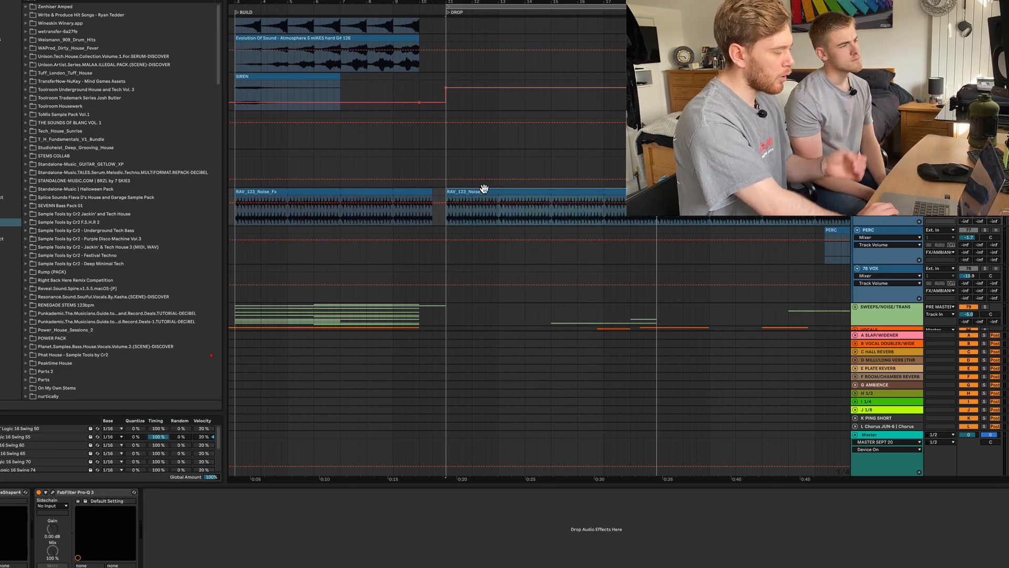
pyautogui.press('space')
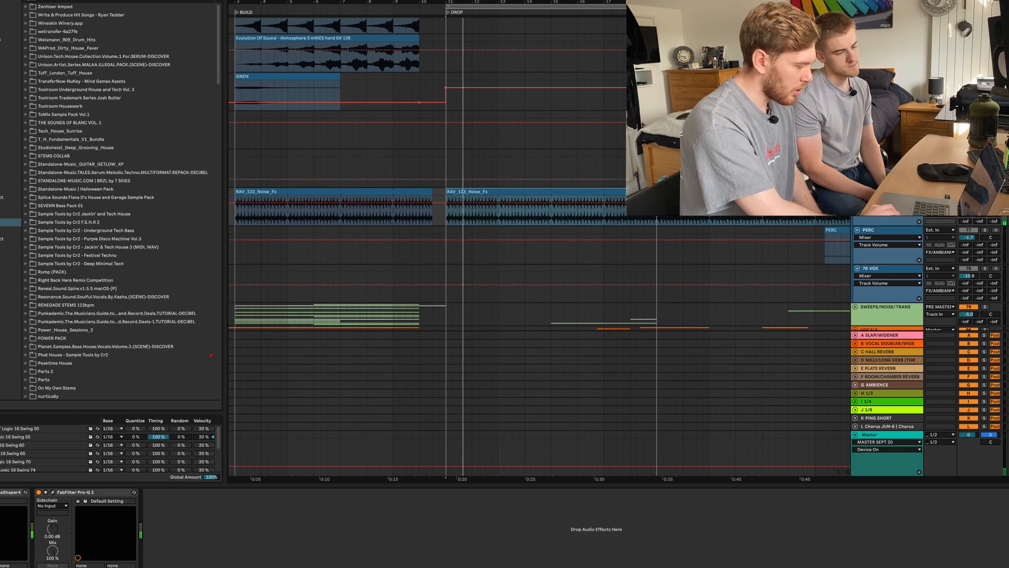
pyautogui.scroll(2, 541, 247)
pyautogui.press('alt+super+u')
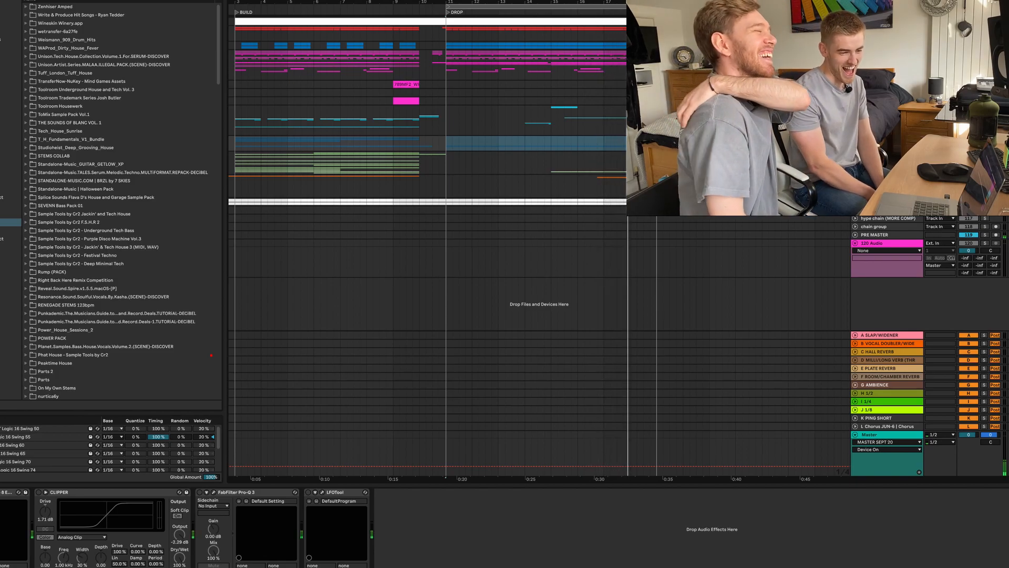
pyautogui.press('space')
pyautogui.press('space')
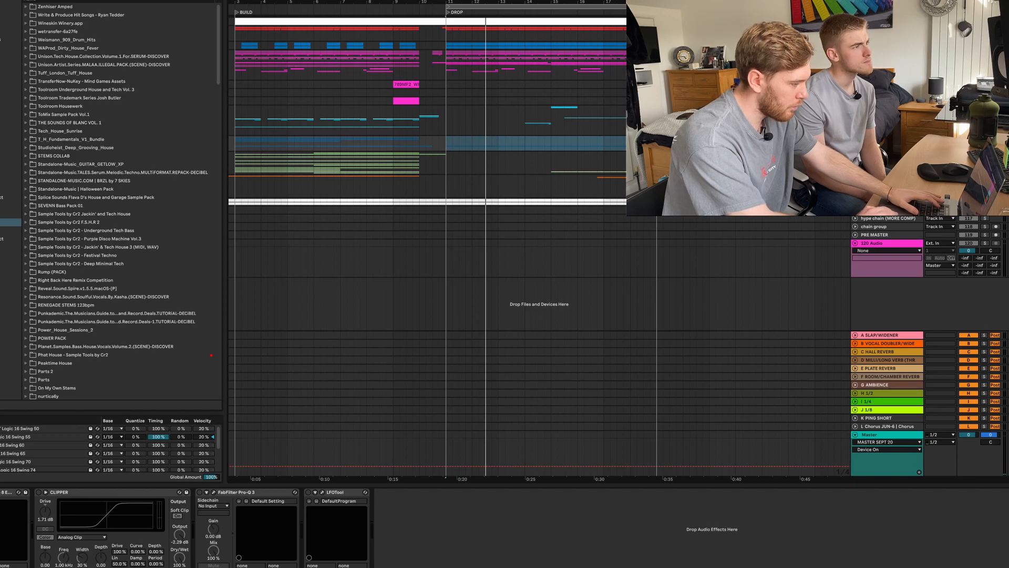
# Unfold the VOCALS group to show the vocal tracks across the build and drop.
pyautogui.press('-')
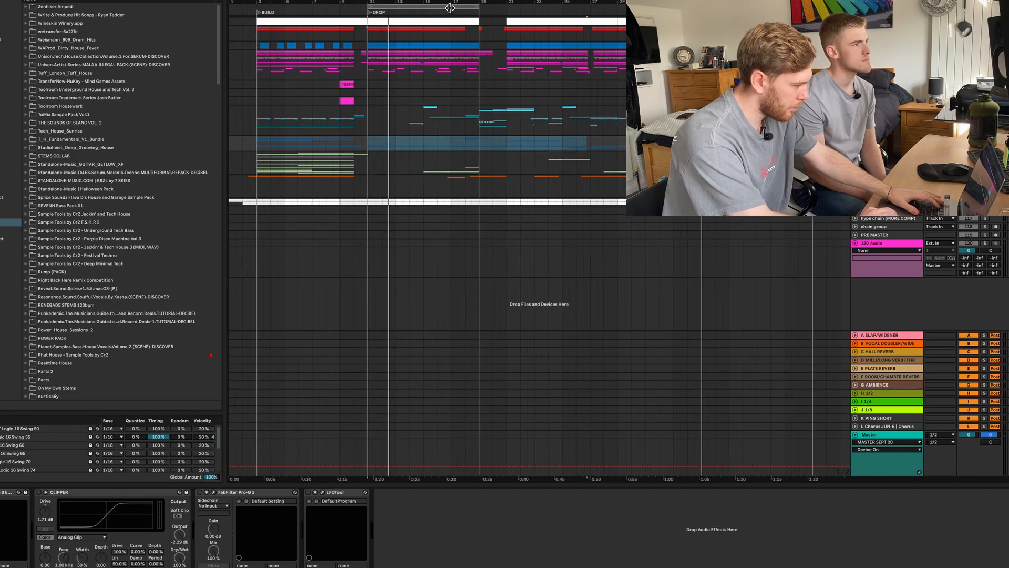
pyautogui.click(466, 169)
pyautogui.press('Down')
pyautogui.press('Right')
pyautogui.scroll(-5, 531, 302)
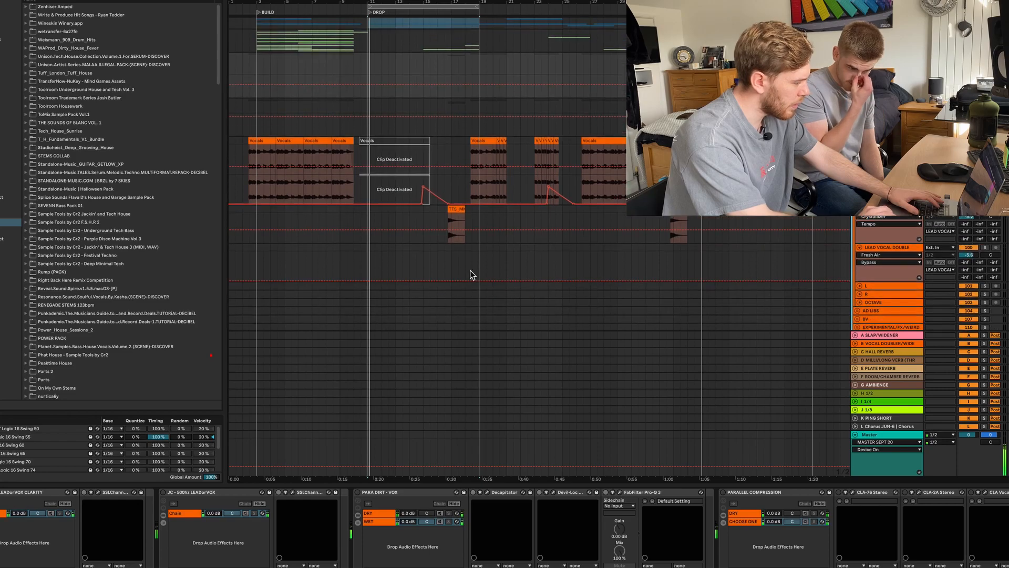
# Show the LEAD VOCAL track's device chain and audition its Vocals clip just after bar 18.
pyautogui.click(441, 220)
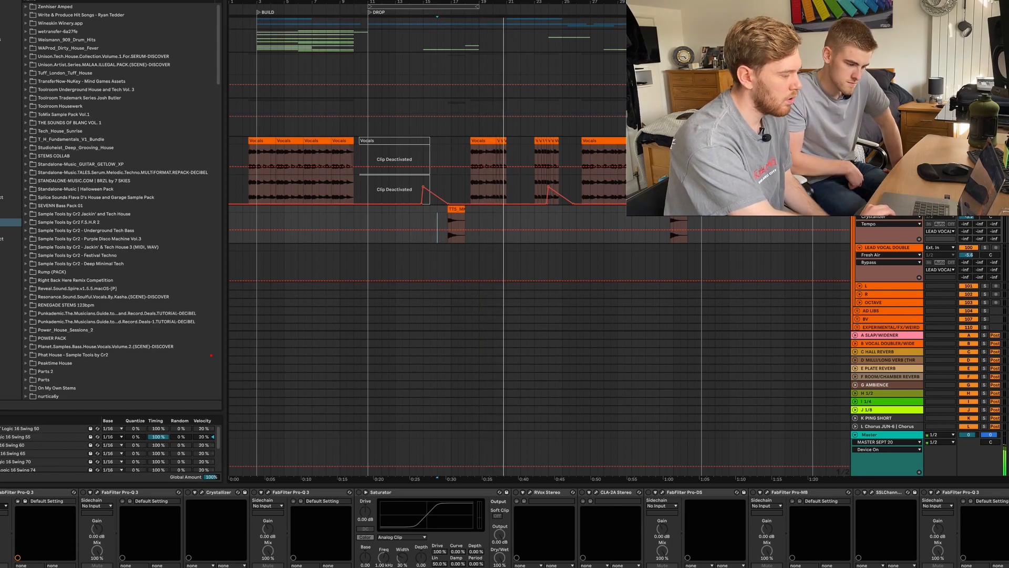
pyautogui.click(888, 141)
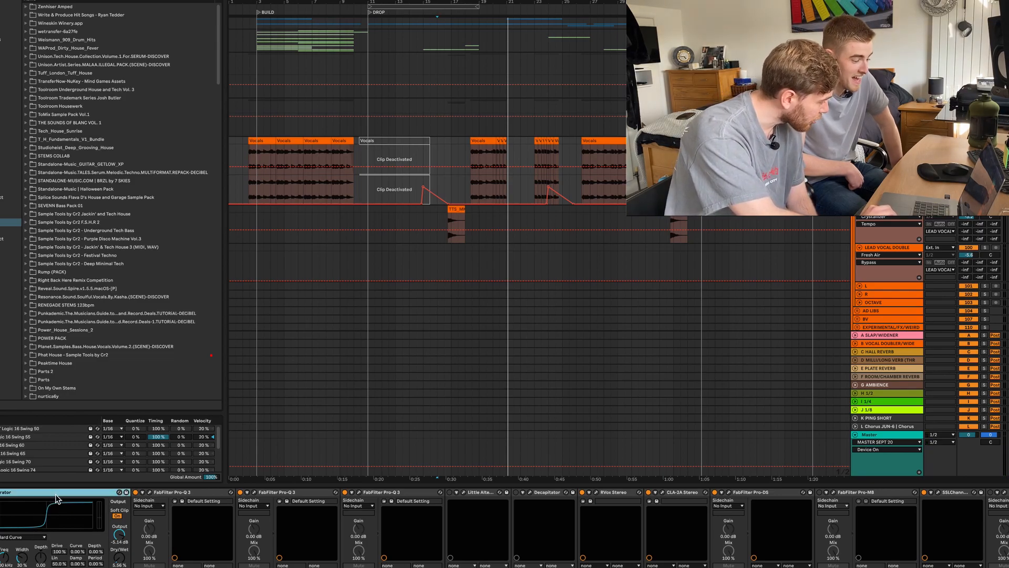
pyautogui.scroll(5, 489, 210)
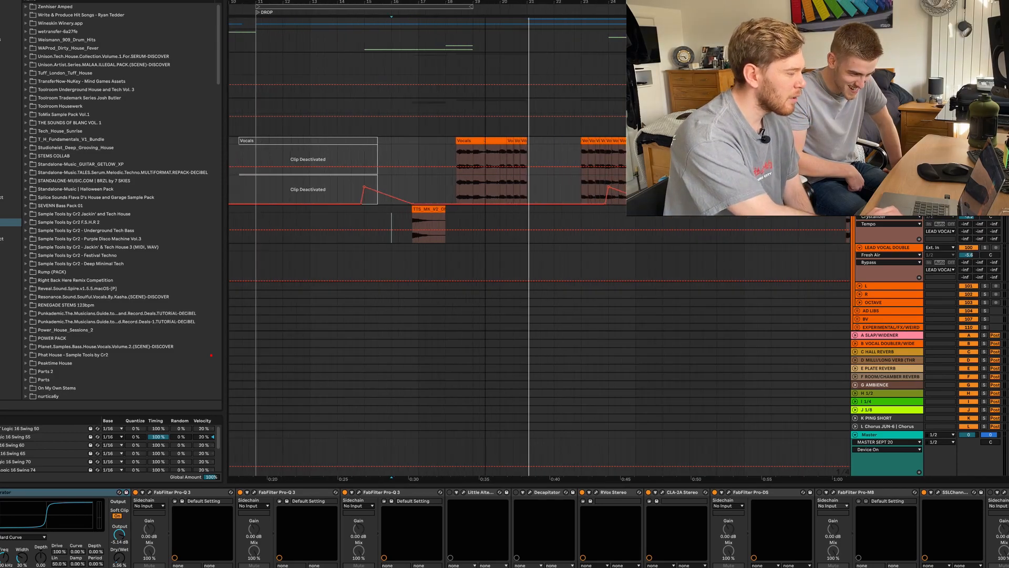
pyautogui.click(484, 140)
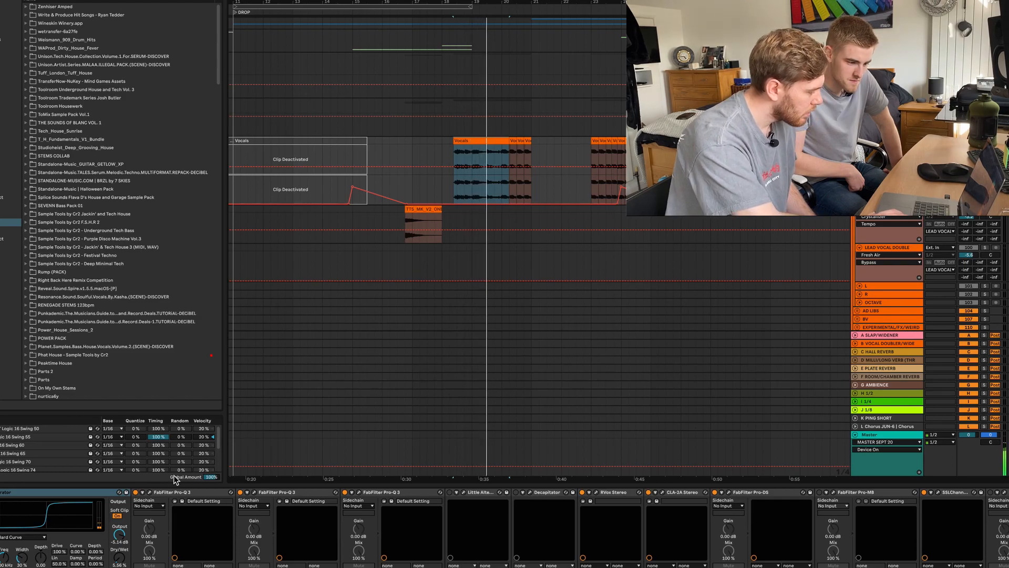
# Inspect the first FabFilter Pro-Q 3 EQ curve and the RVox compressor settings on the lead vocal.
pyautogui.click(150, 491)
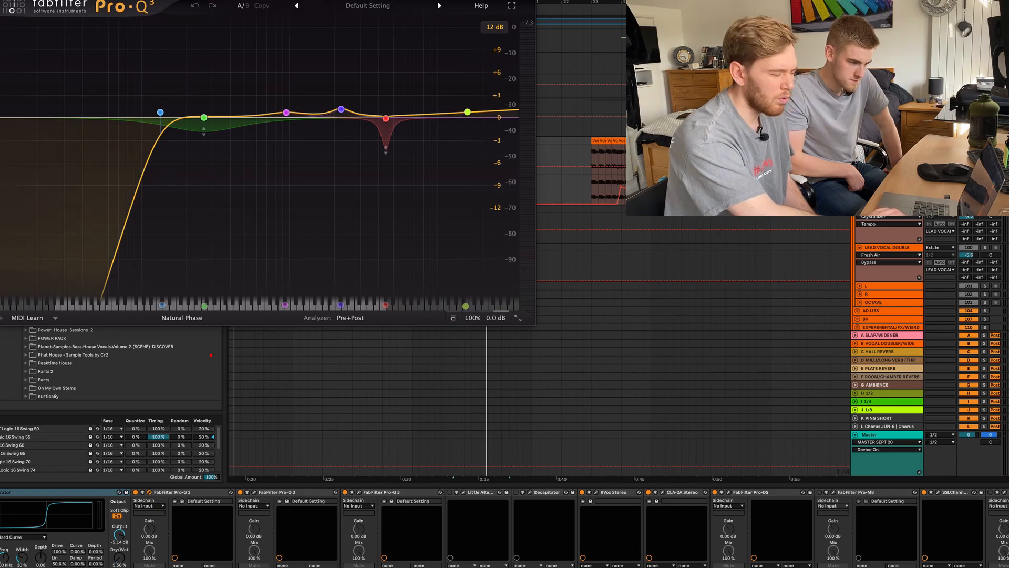
pyautogui.press('super+w')
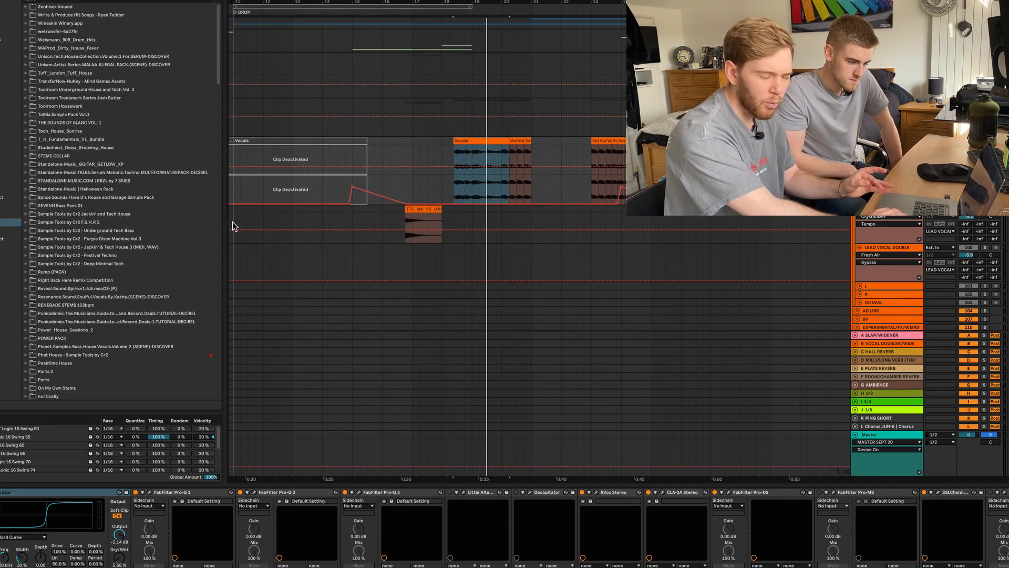
pyautogui.click(596, 493)
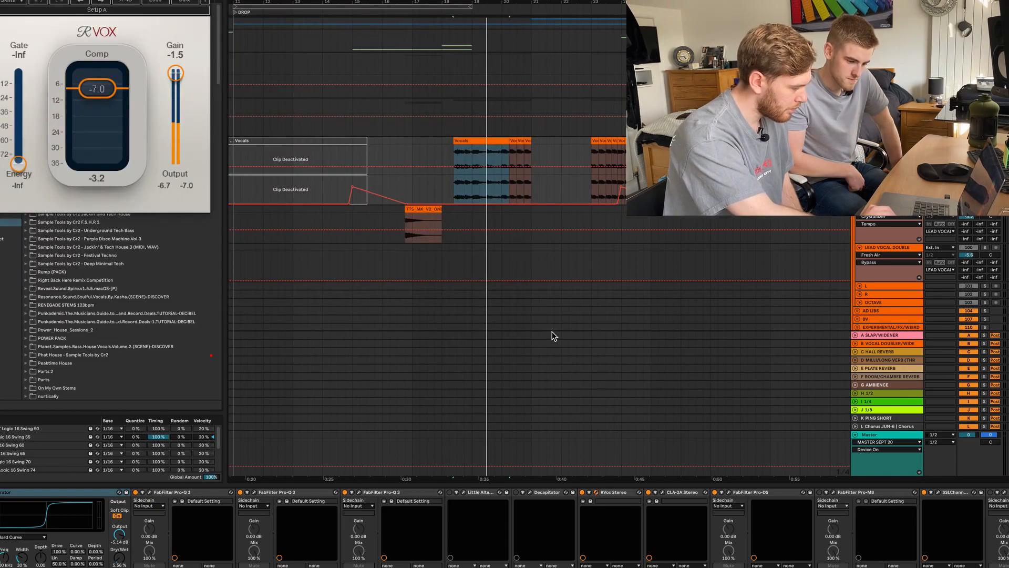
# Inspect the CLA-2A, FabFilter Pro-DS and SSLChannel plug-ins in the lead vocal chain.
pyautogui.click(662, 493)
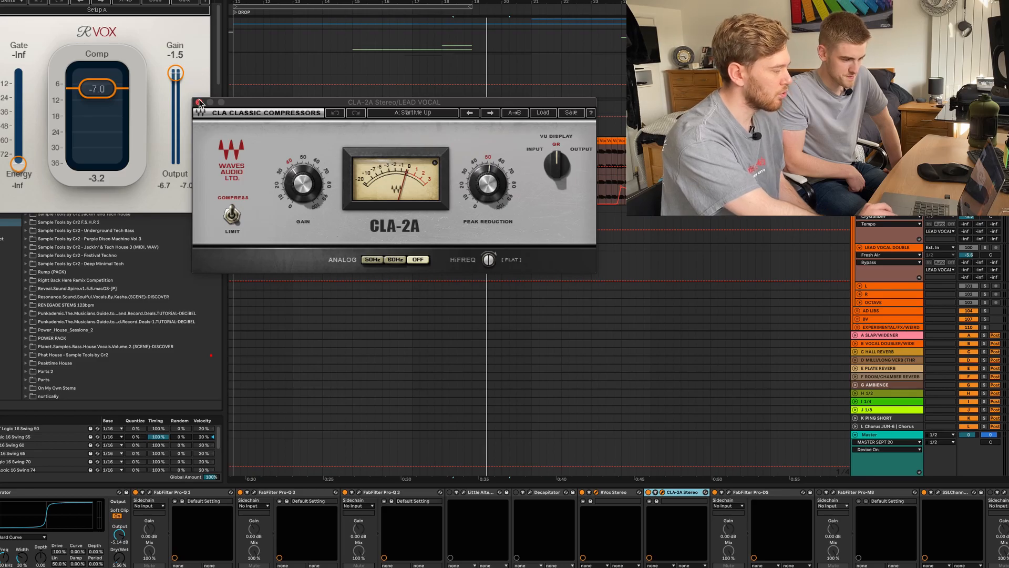
pyautogui.click(199, 103)
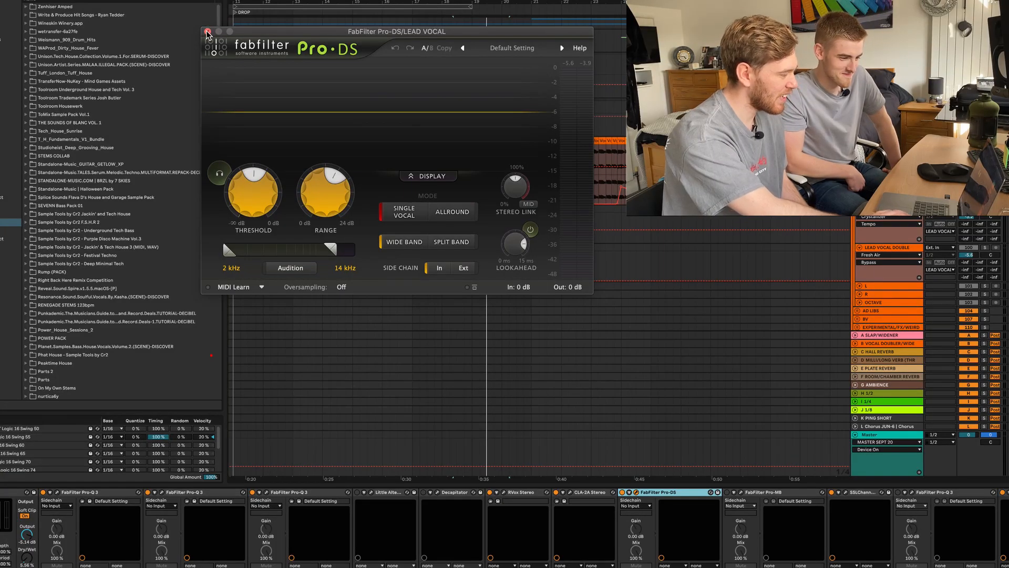
pyautogui.click(206, 31)
pyautogui.hscroll(10, 727, 496)
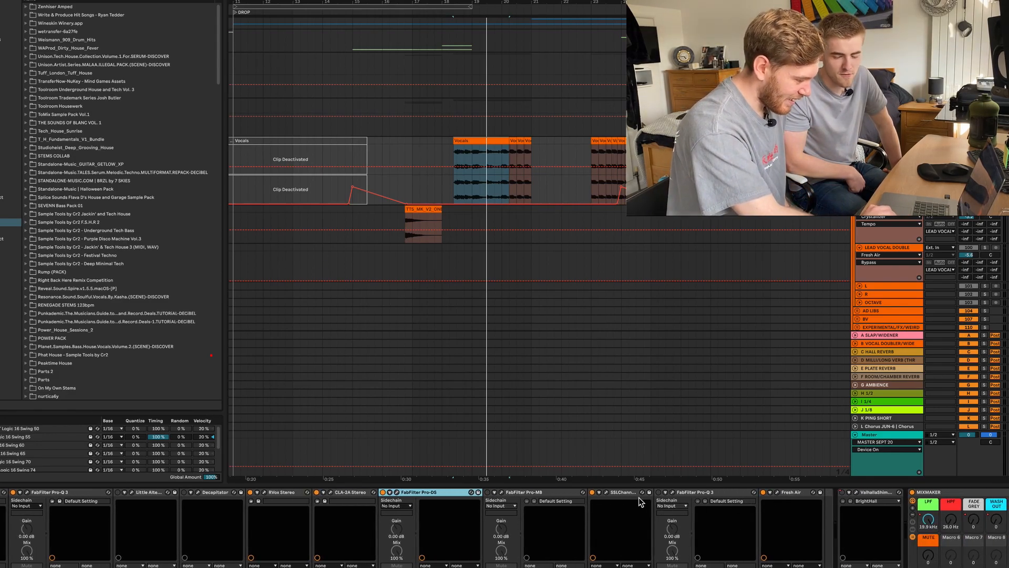
pyautogui.click(607, 492)
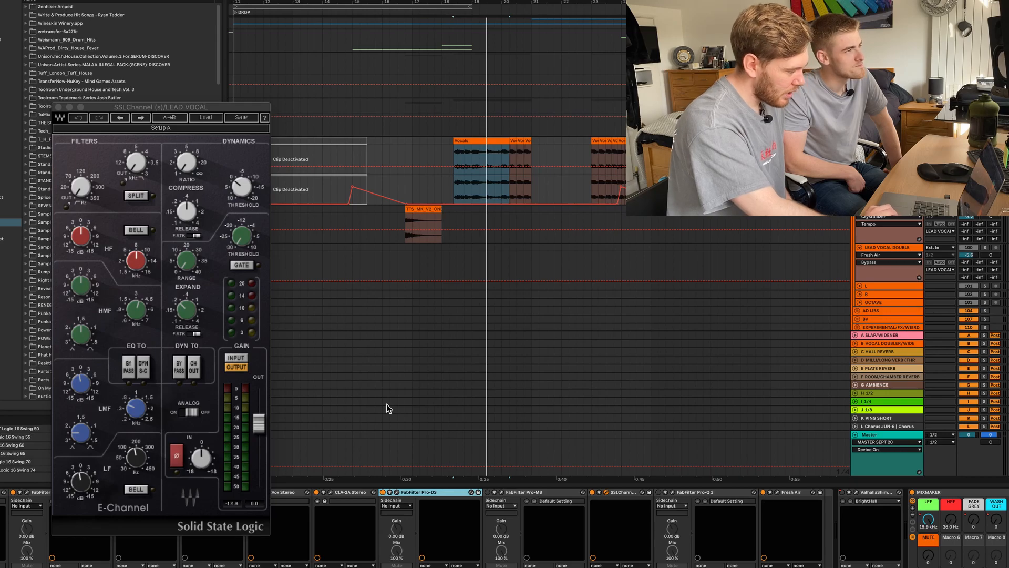
# Close the SSLChannel plug-in on the lead vocal and play the first drop from bar 11.
pyautogui.click(58, 107)
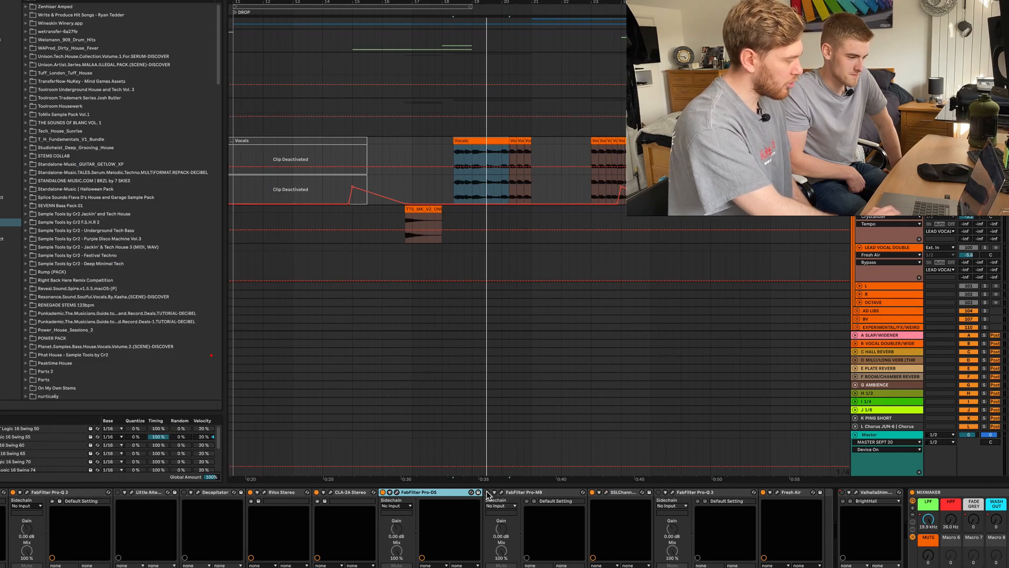
pyautogui.moveTo(488, 485); pyautogui.dragTo(488, 488)
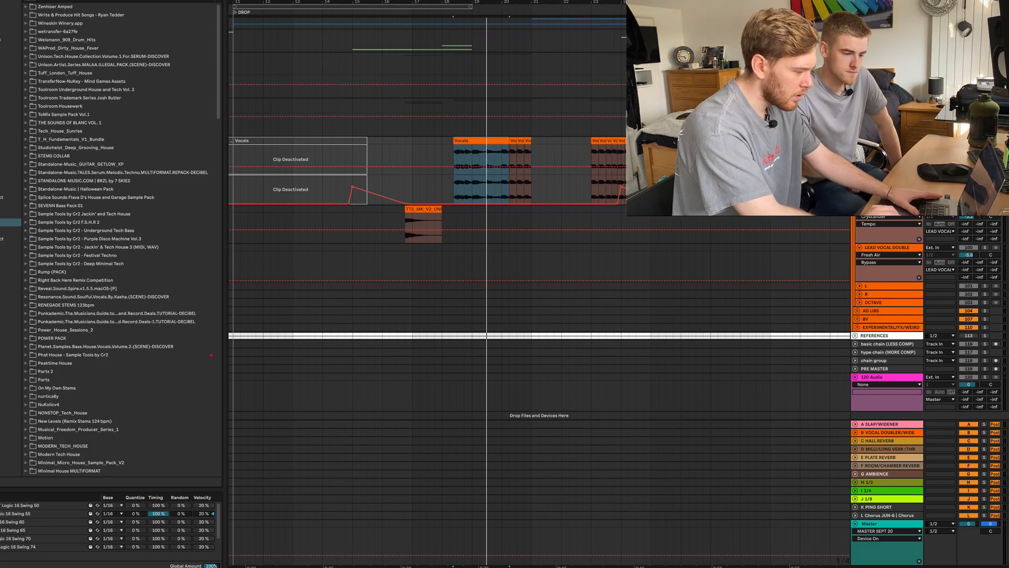
pyautogui.scroll(-5, 370, 105)
pyautogui.click(370, 6)
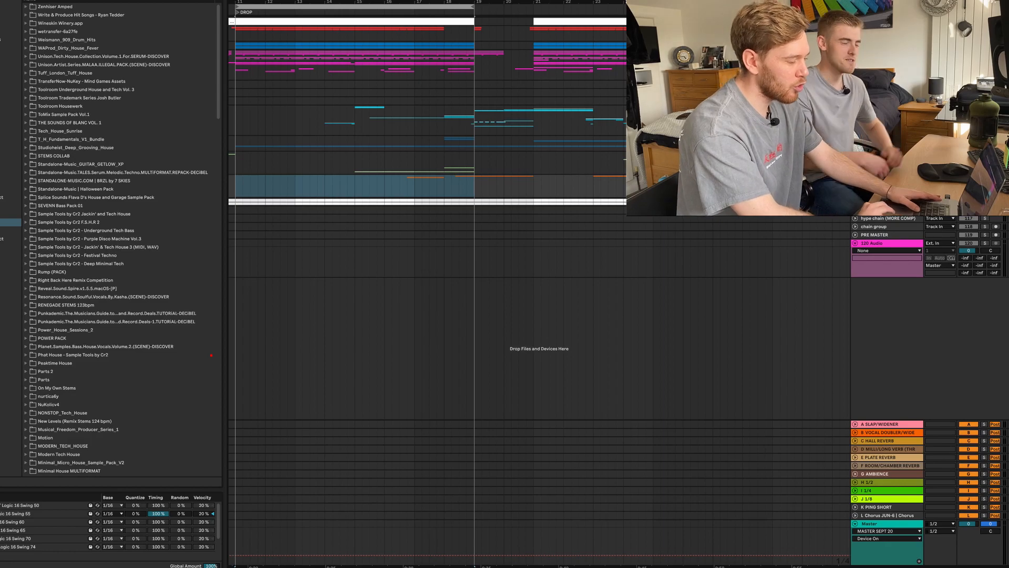
pyautogui.press('space')
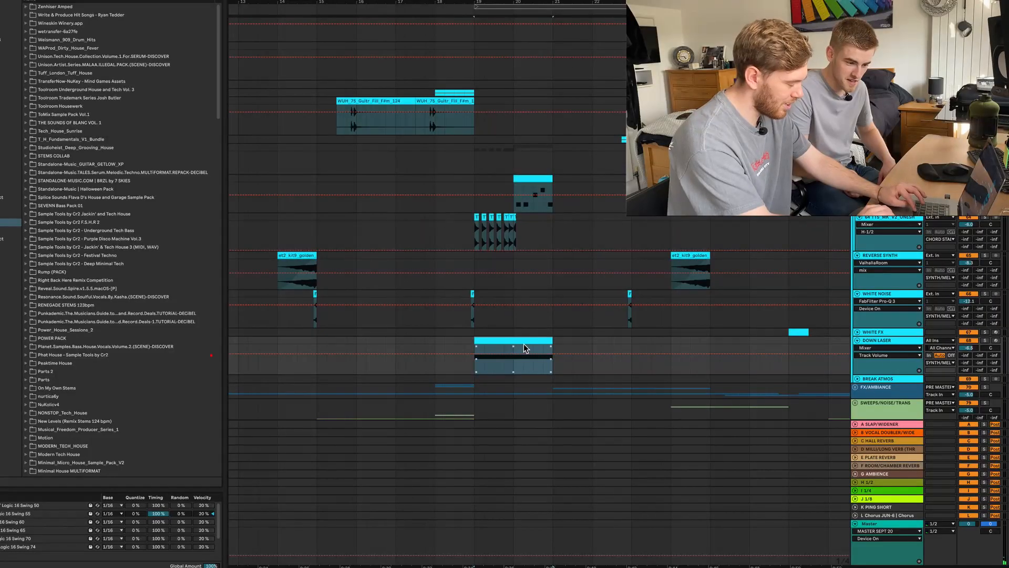
# Solo the DOWN LASER track to audition its clip at bar 19, and select the MIDI clip at bar 20.
pyautogui.click(985, 340)
pyautogui.press('space')
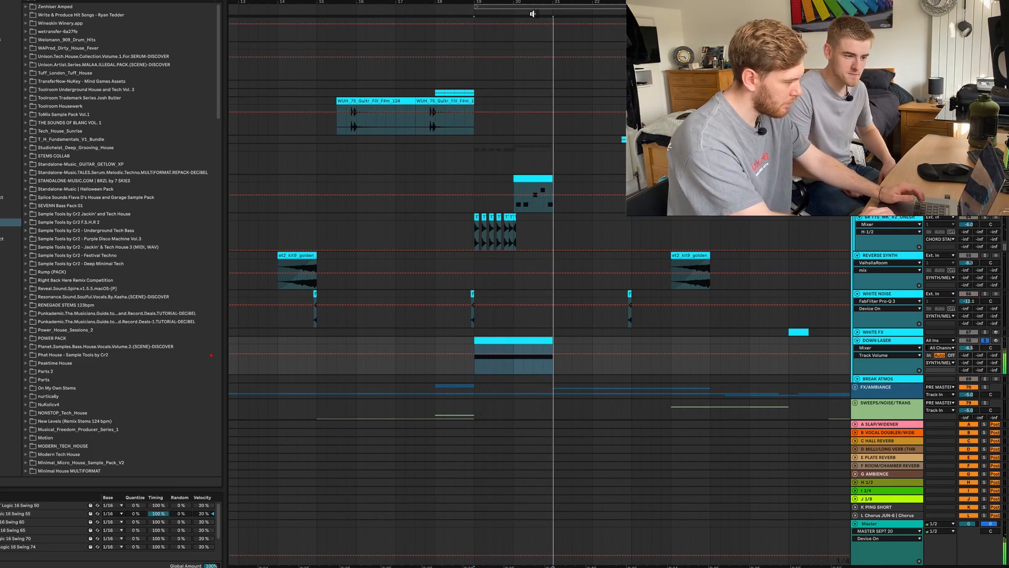
pyautogui.click(532, 10)
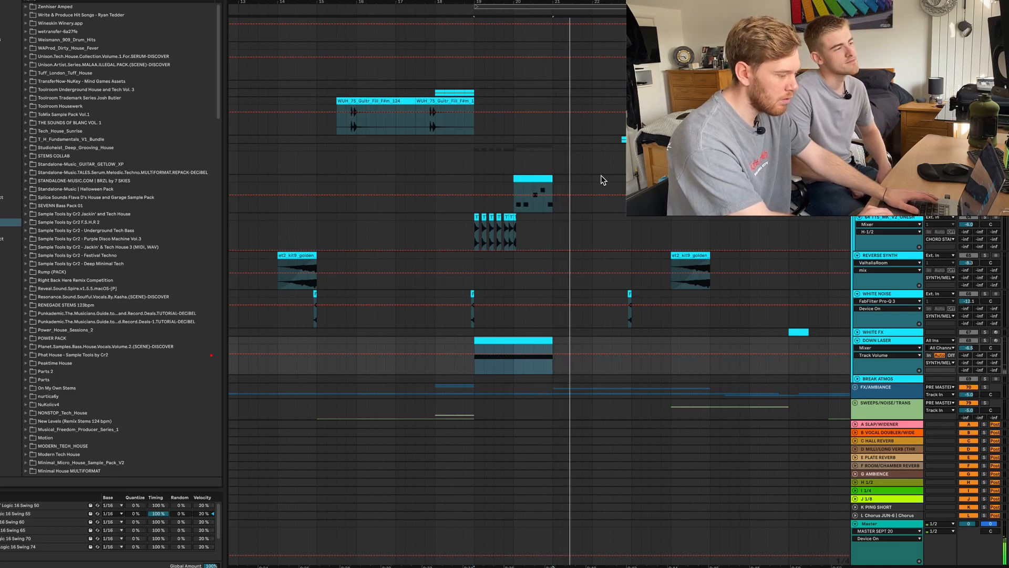
pyautogui.click(534, 177)
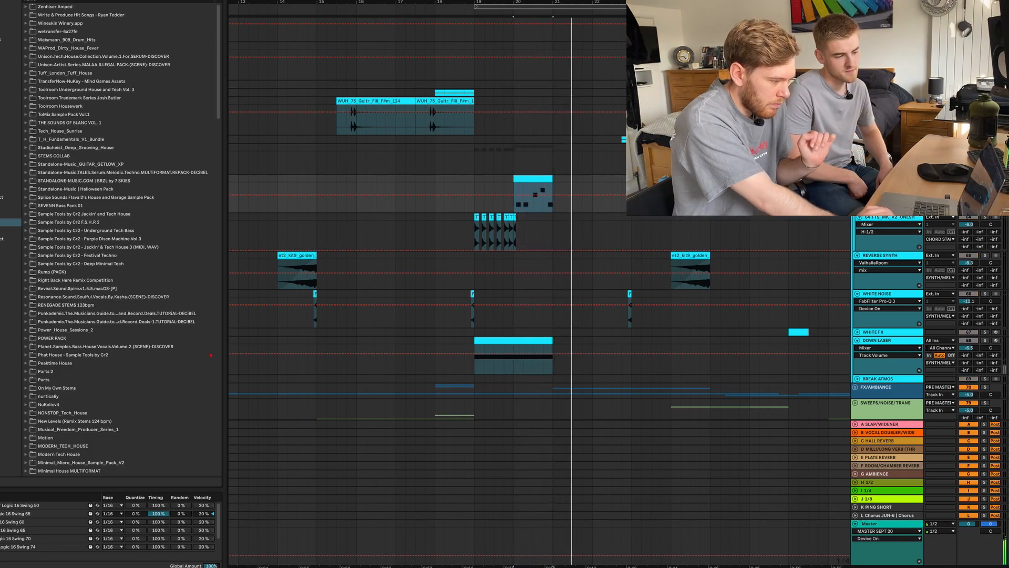
# Audition the LONG LEAD group's MIDI part from bar 21, on the track just above LEAD PADDING.
pyautogui.scroll(10, 640, 215)
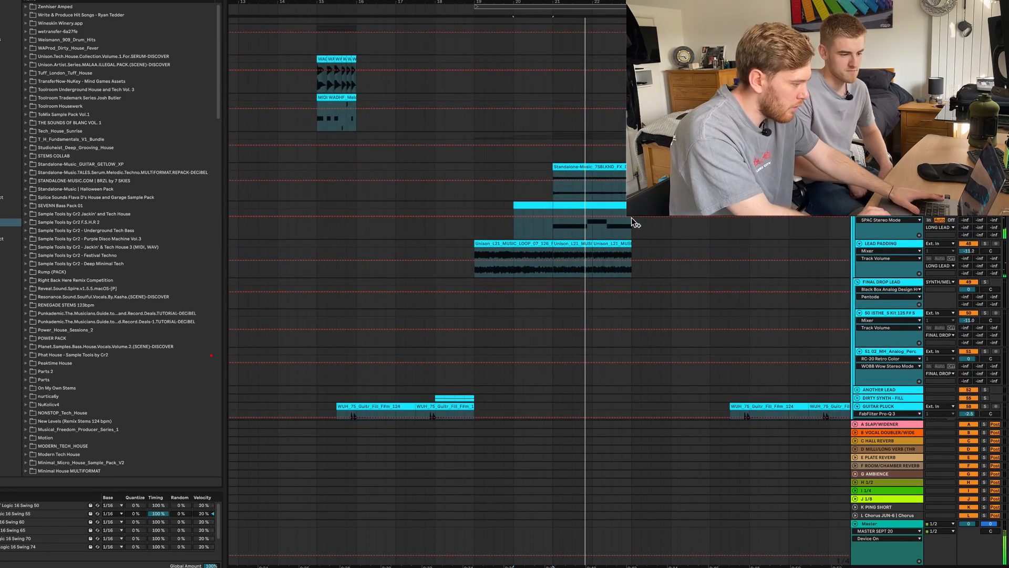
pyautogui.click(561, 229)
pyautogui.press('space')
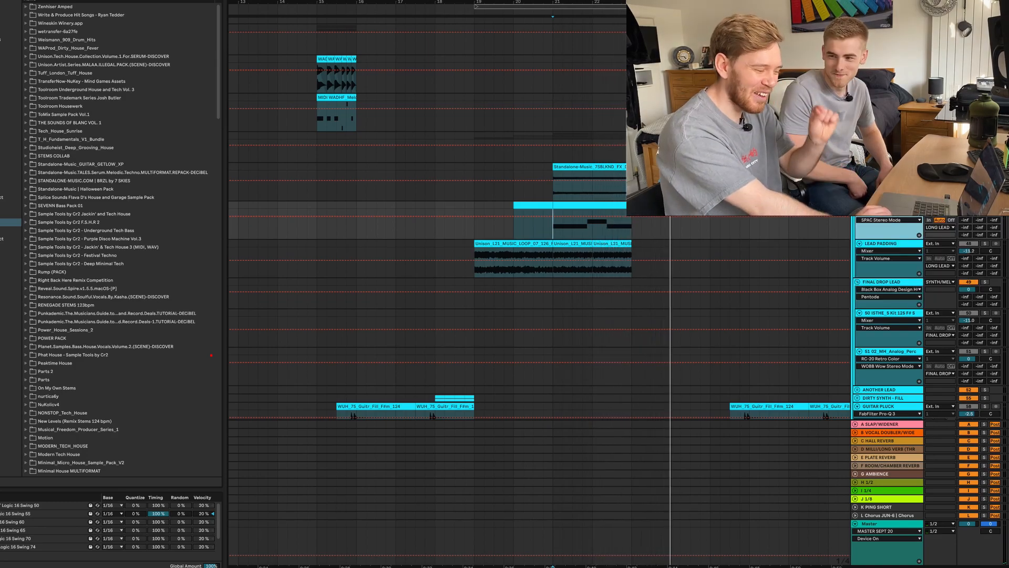
pyautogui.click(886, 221)
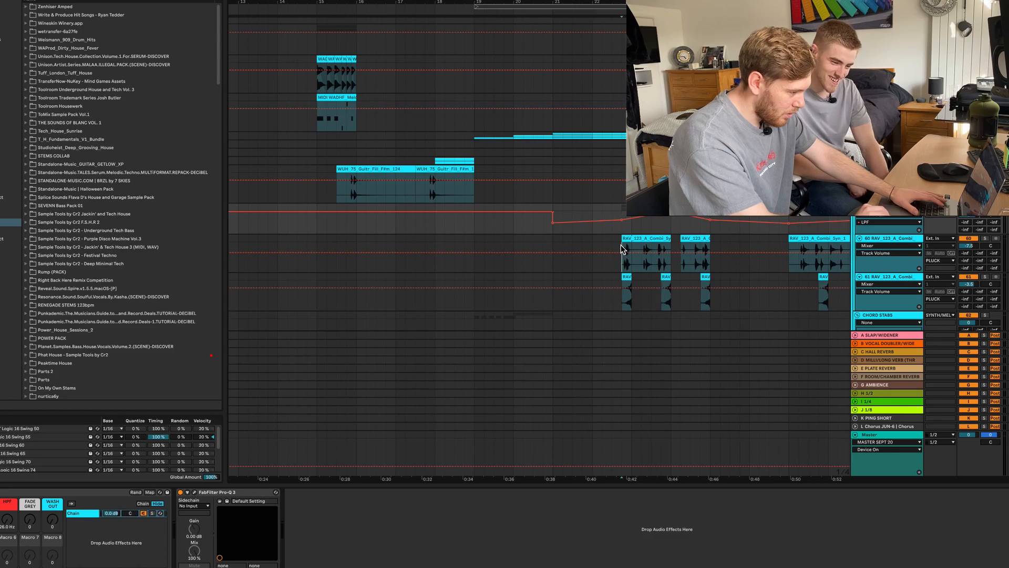
# Audition the RAV_123_A_Combi pluck clips after bar 22 and select the eight bars leading up to the COOLDOWN marker.
pyautogui.click(622, 249)
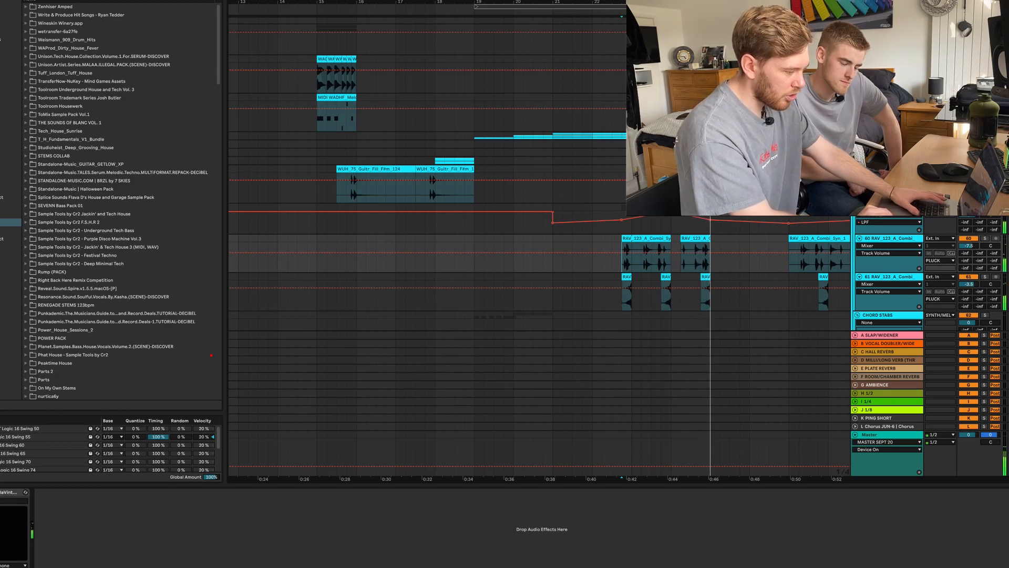
pyautogui.click(608, 13)
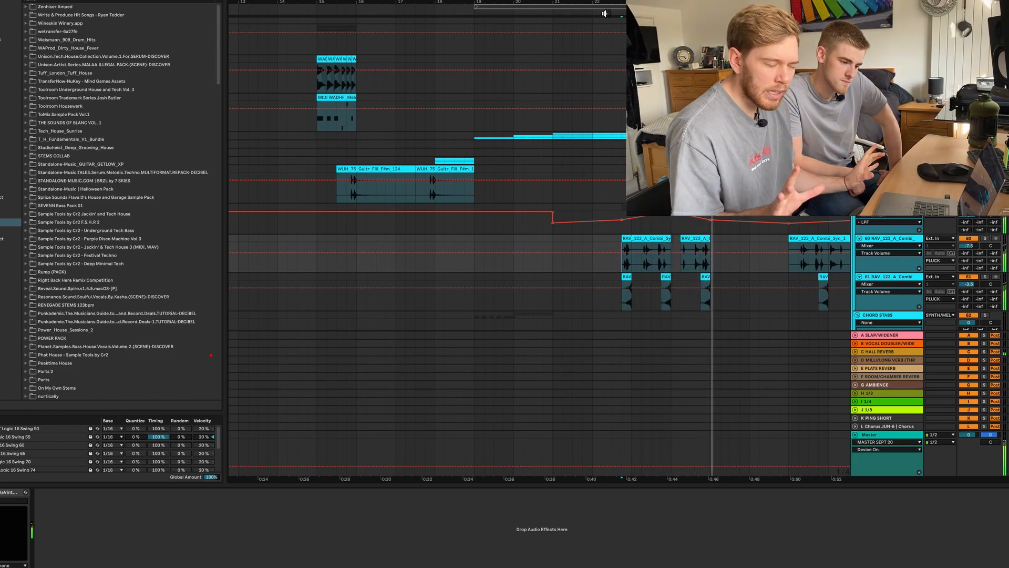
pyautogui.scroll(-10, 661, 219)
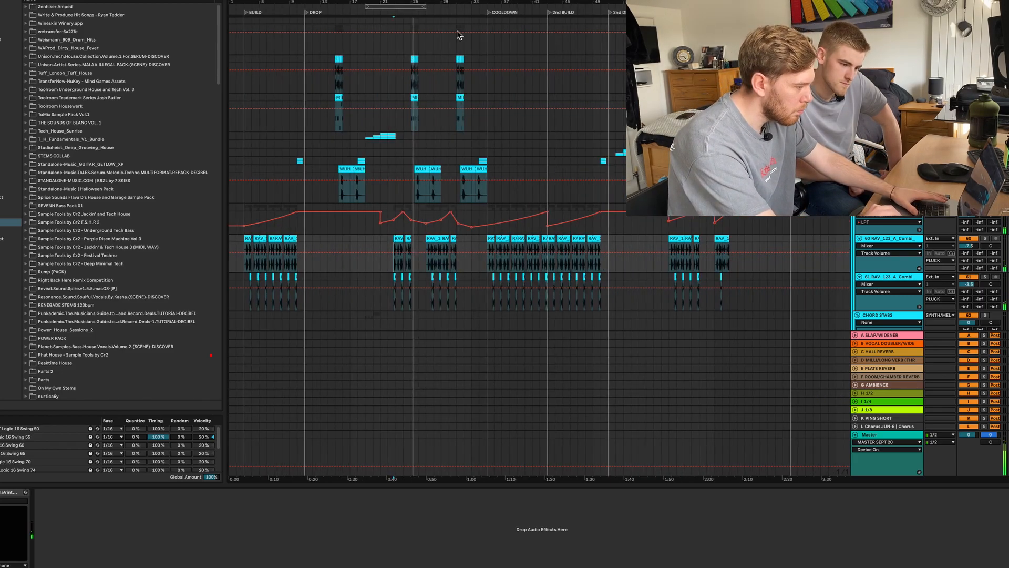
pyautogui.scroll(5, 661, 219)
pyautogui.moveTo(391, 6); pyautogui.dragTo(470, 6)
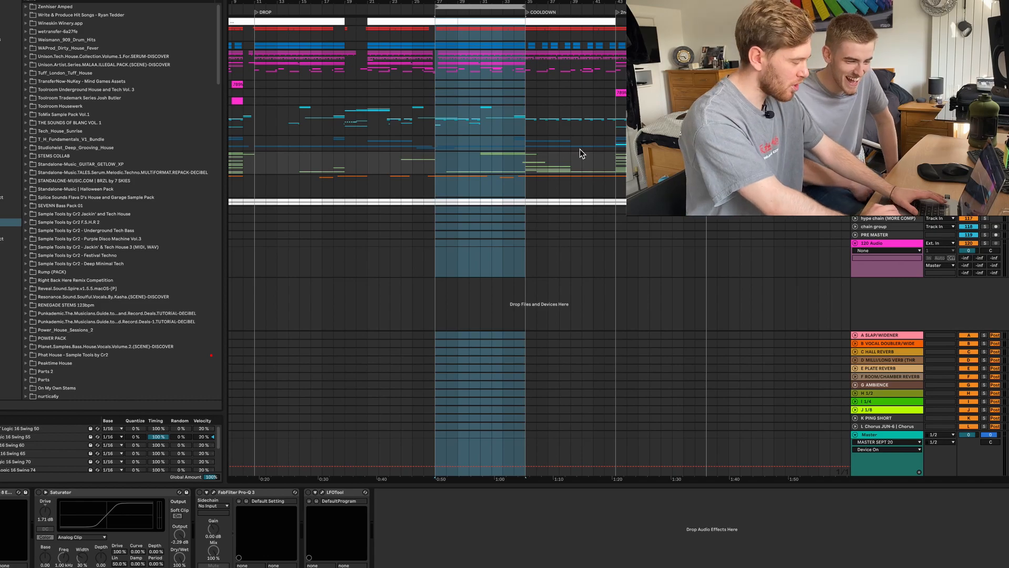
# Select the BUILD section and audition the RAV_123_A_Combi pluck clips within it.
pyautogui.scroll(-3, 475, 217)
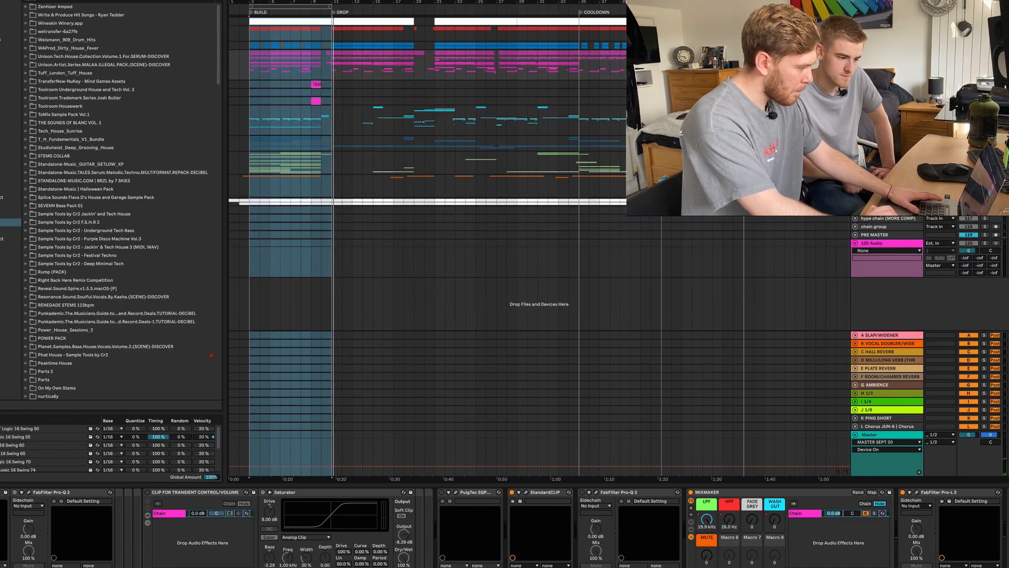
pyautogui.scroll(15, 352, 177)
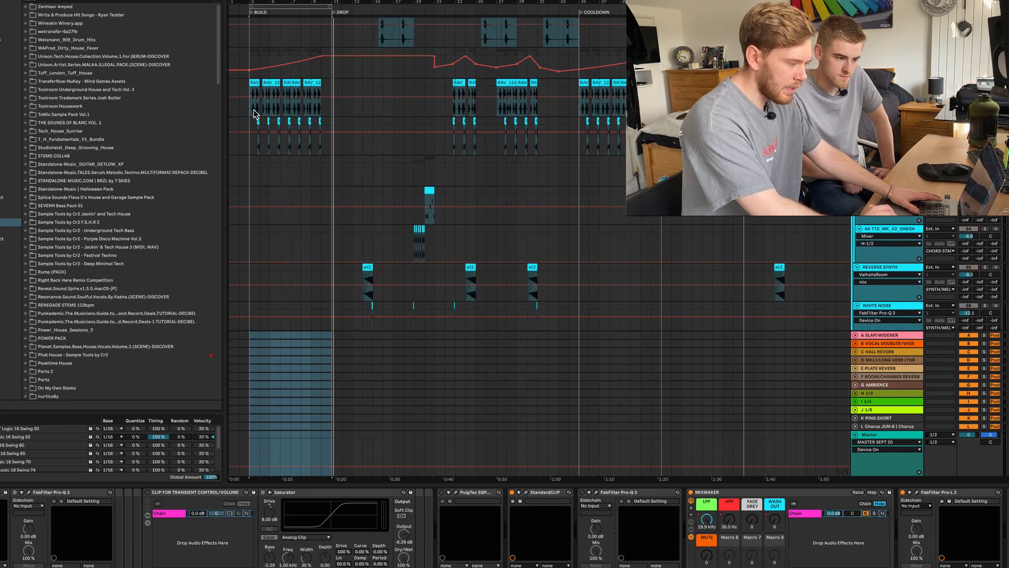
pyautogui.click(251, 109)
pyautogui.moveTo(258, 10); pyautogui.dragTo(339, 28)
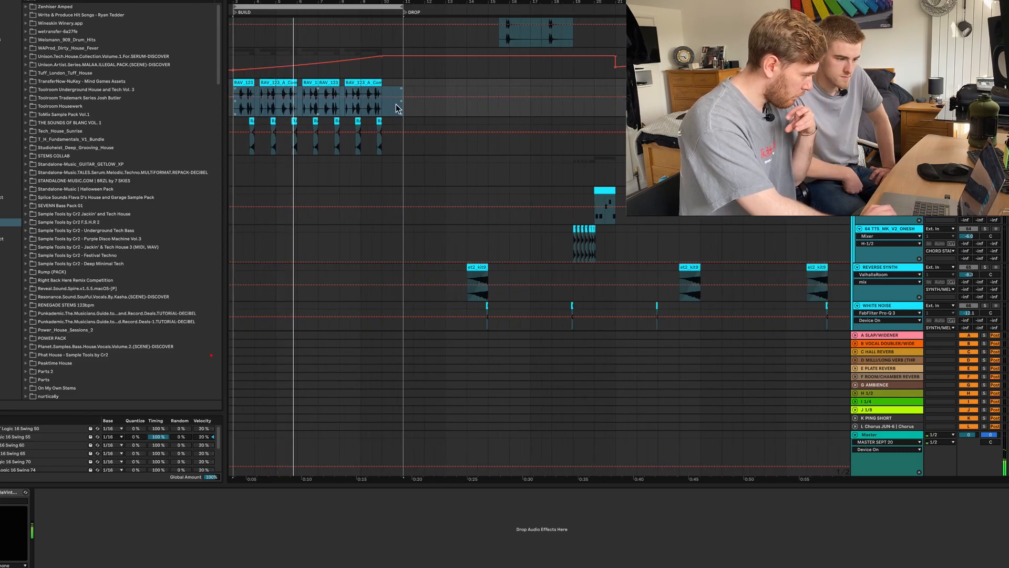
pyautogui.click(359, 13)
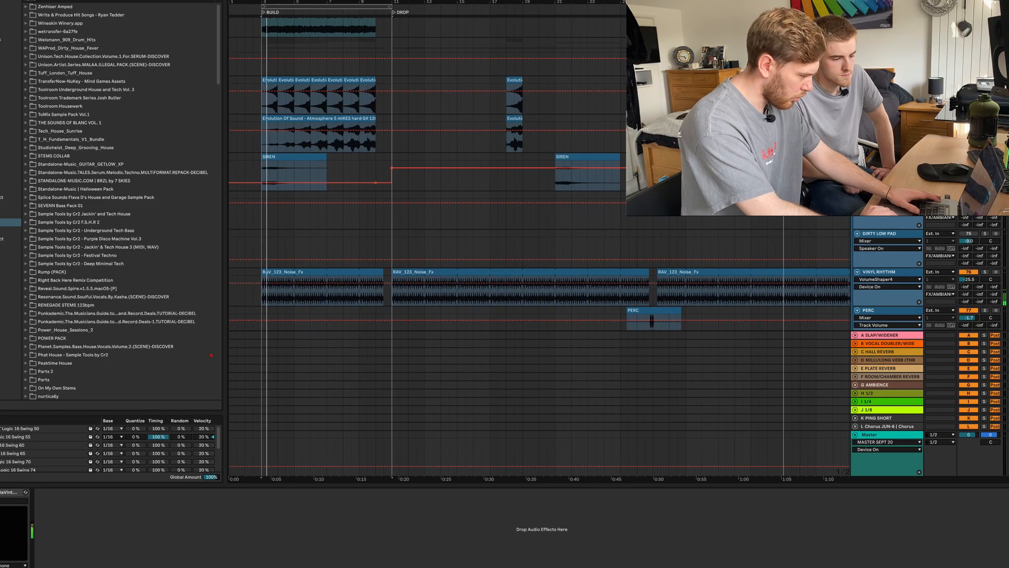
# Audition the BUILD section while reviewing the FX/AMBIANCE clips and the risers and white noise in SWEEPS/NOISE/TRANS.
pyautogui.click(338, 15)
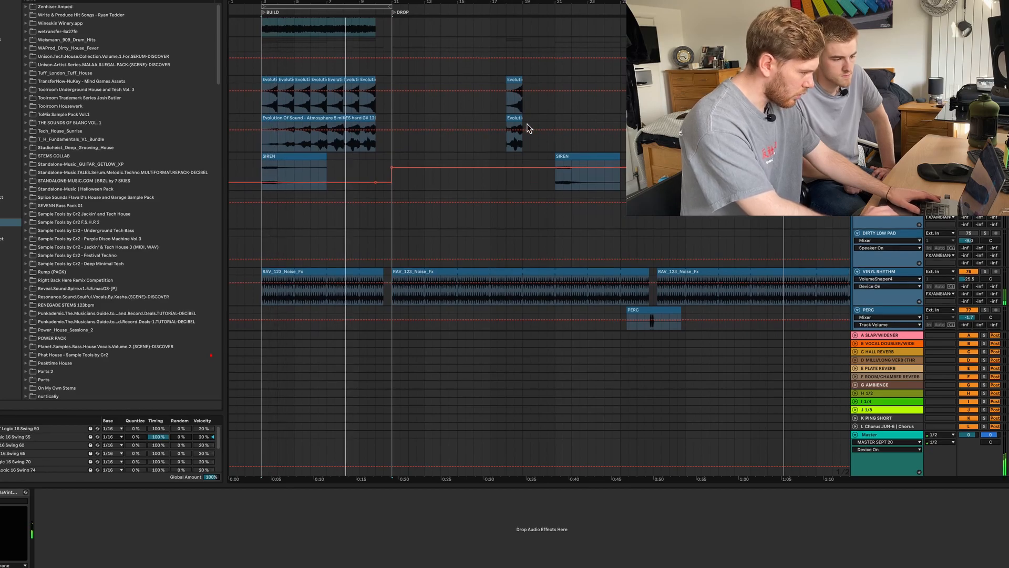
pyautogui.scroll(-8, 530, 128)
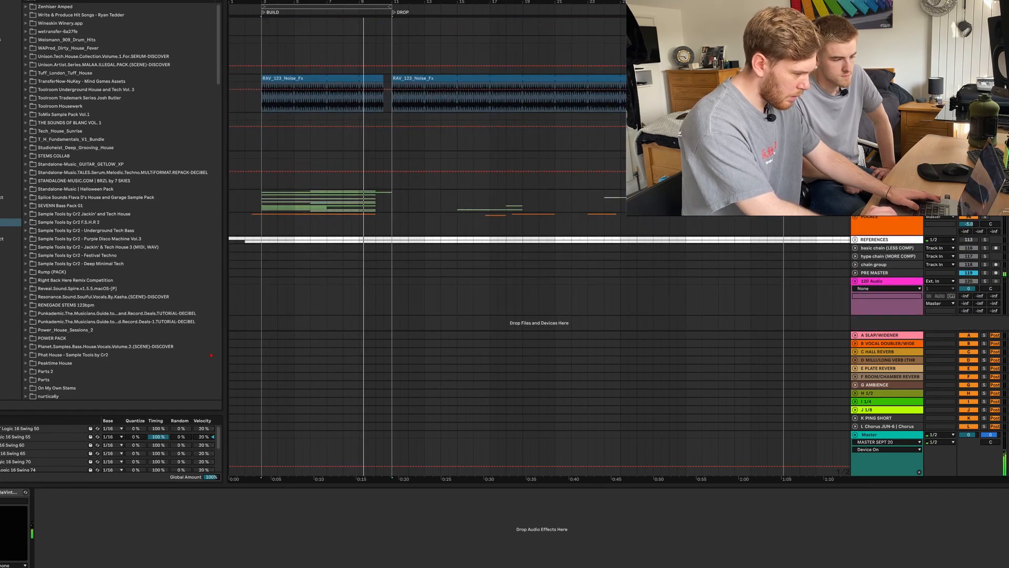
pyautogui.scroll(10, 831, 232)
pyautogui.scroll(-5, 444, 207)
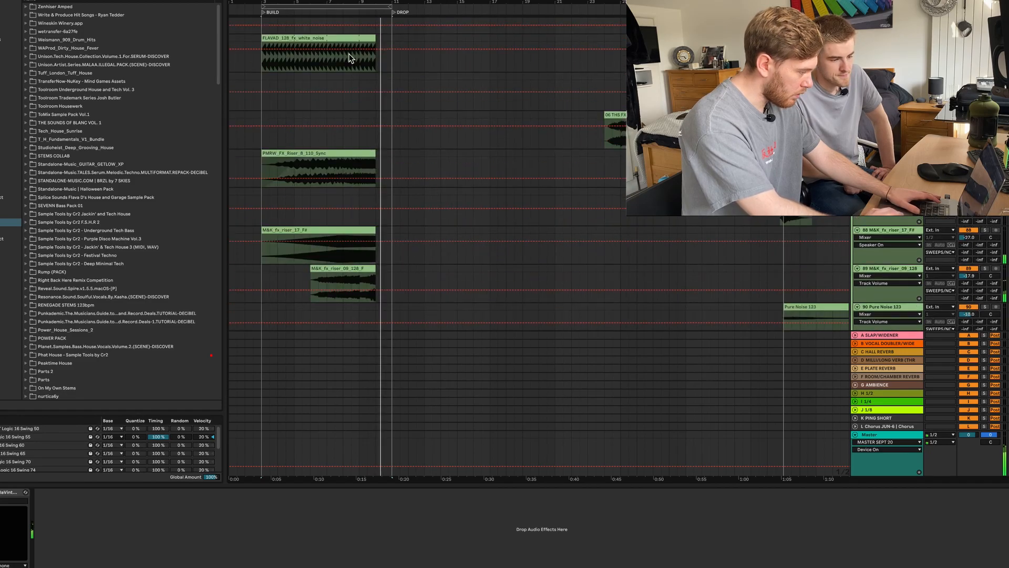
pyautogui.click(327, 11)
pyautogui.scroll(-10, 480, 225)
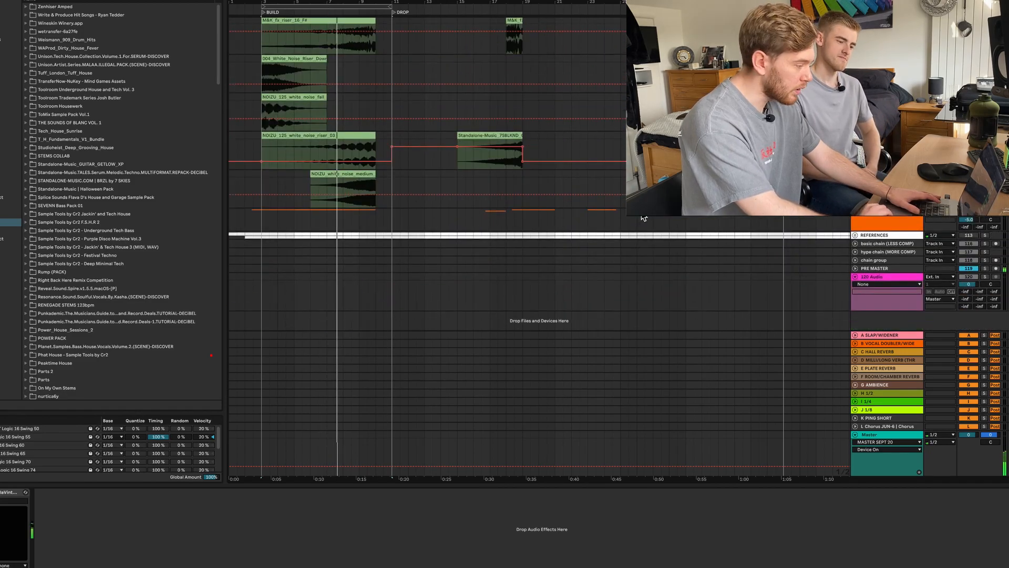
# Unfold the VOCALS group and audition the first LEAD VOCAL clip in the build.
pyautogui.scroll(3, 986, 218)
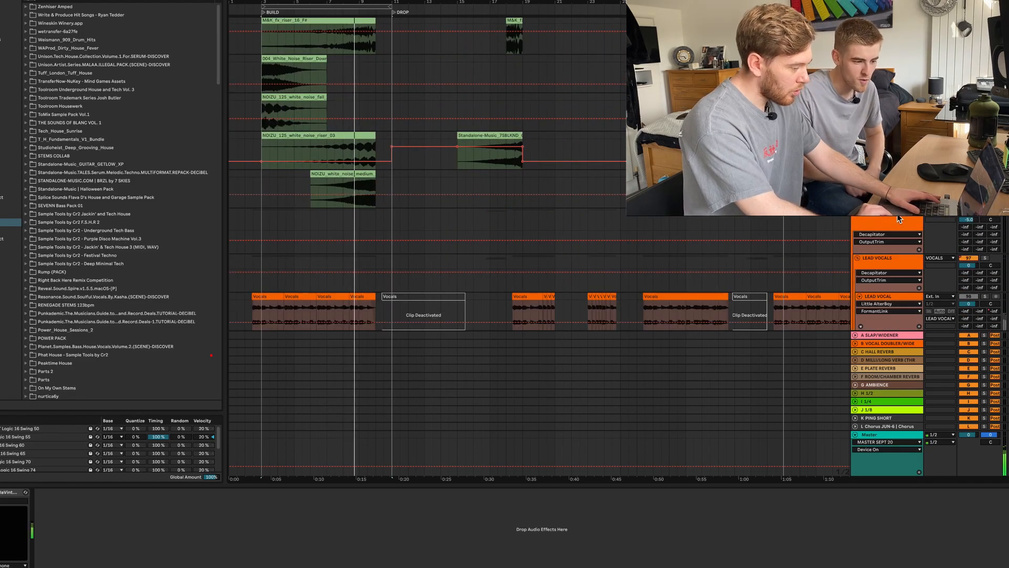
pyautogui.scroll(-3, 312, 162)
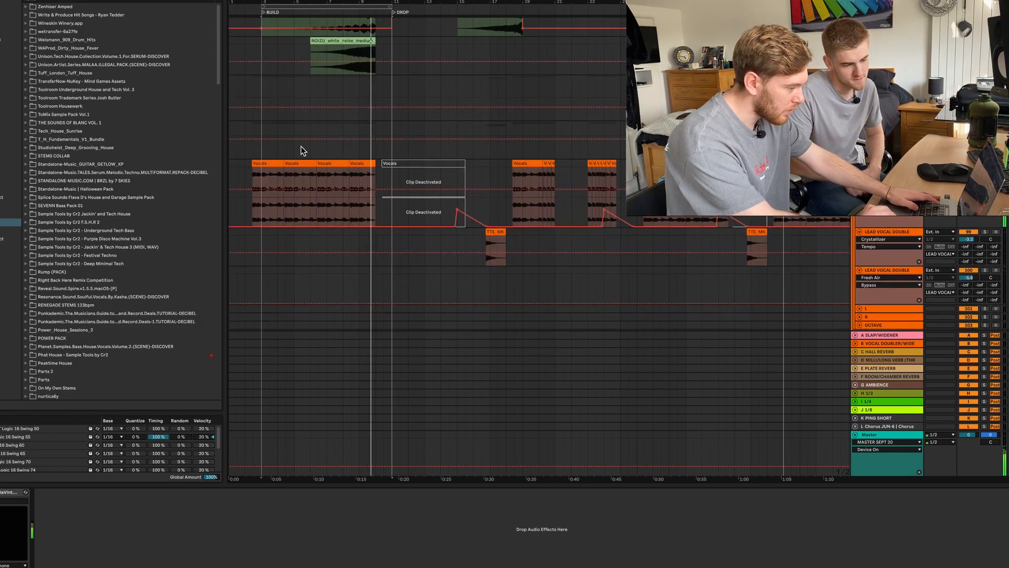
pyautogui.click(442, 160)
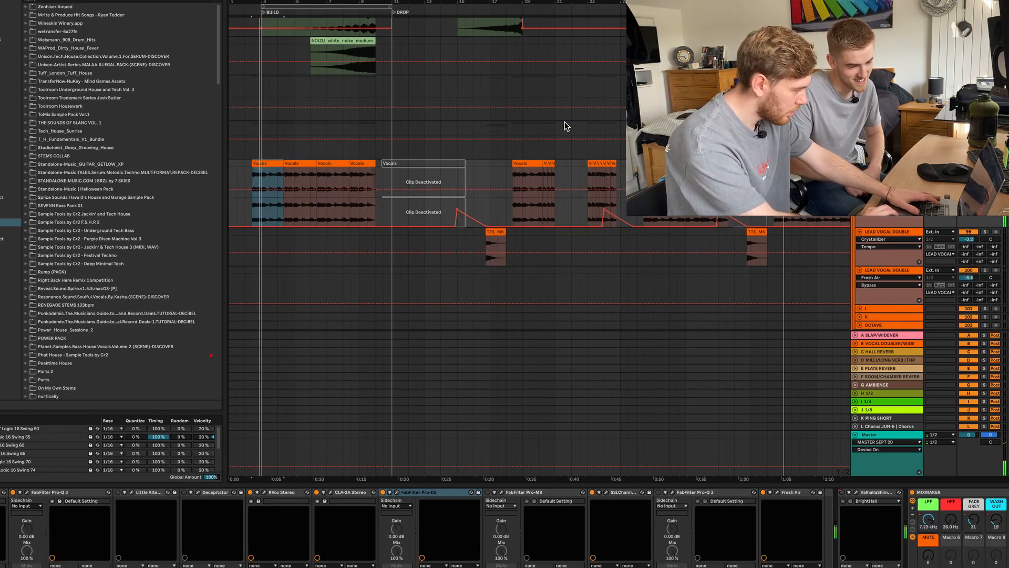
# Play the transition from BUILD into DROP across the kick, bass and DRUM GROUP tracks.
pyautogui.scroll(5, 563, 124)
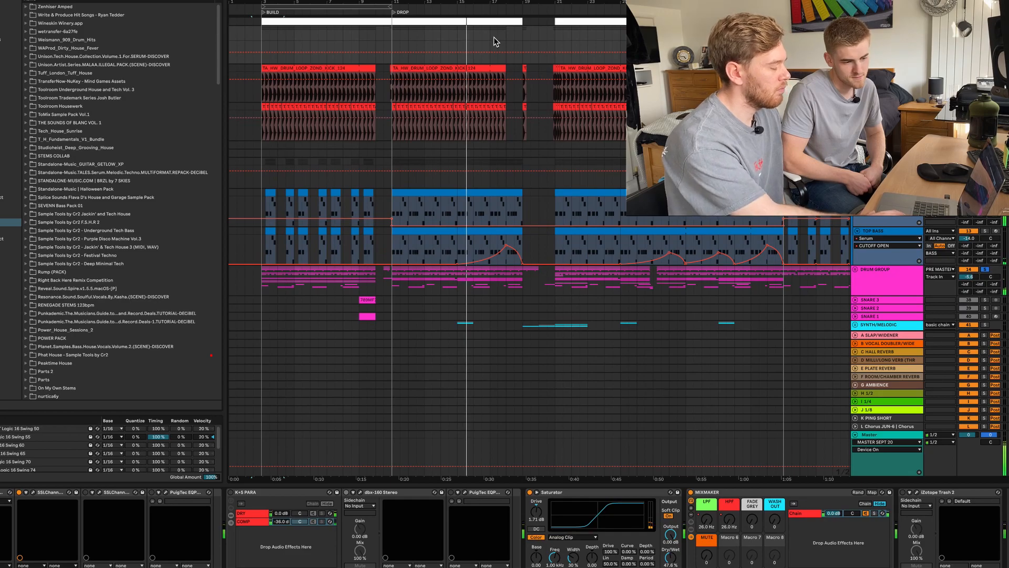
pyautogui.scroll(5, 388, 38)
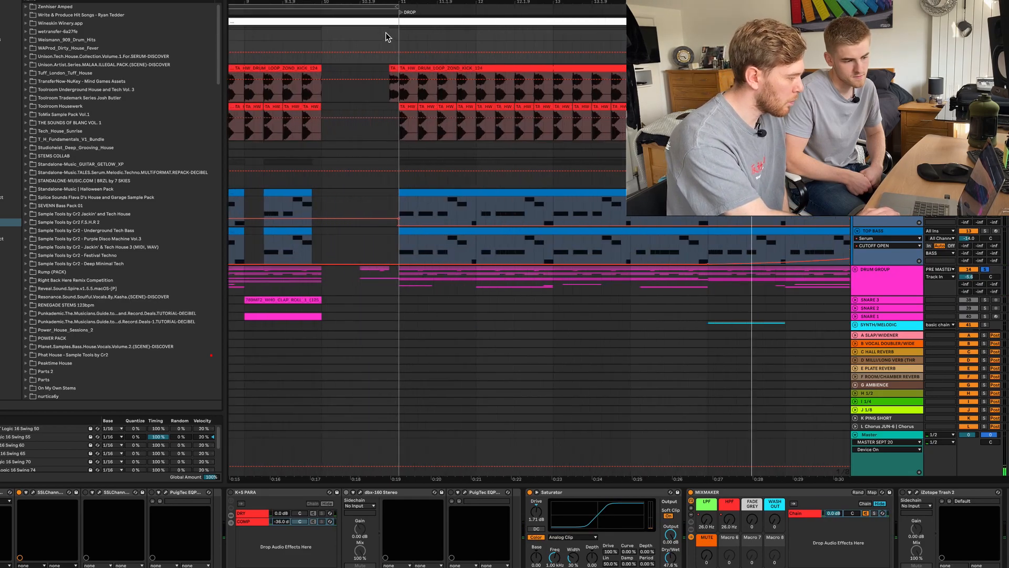
pyautogui.click(357, 14)
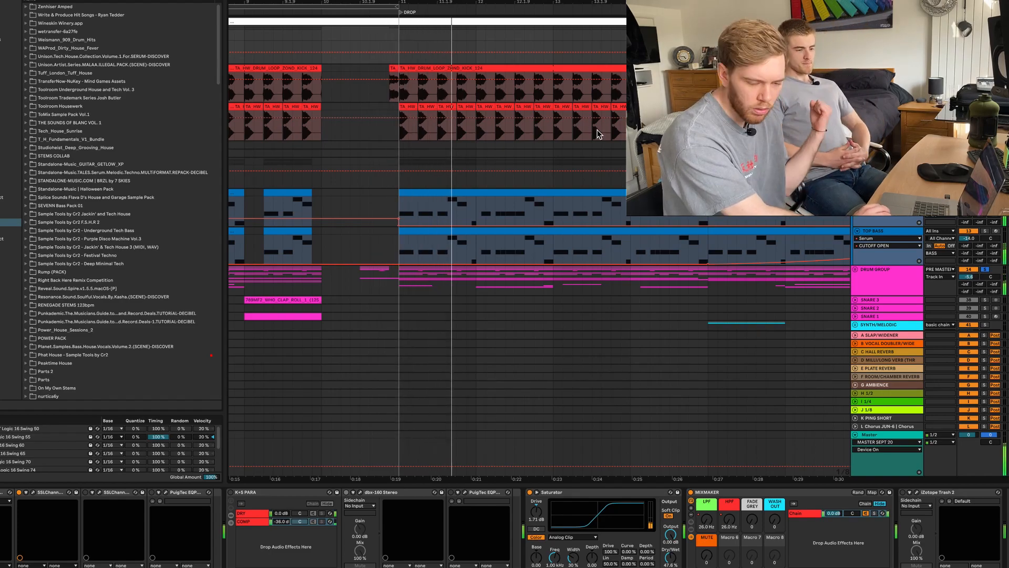
# Solo the 54 Serum track and play its lead part from bar 52 in the 2nd DROP.
pyautogui.scroll(-5, 401, 2)
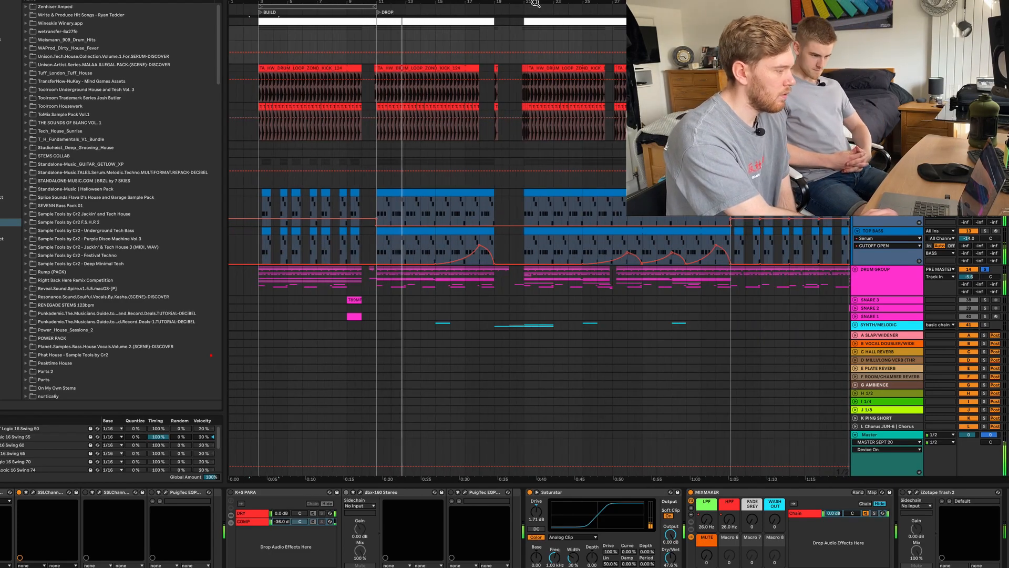
pyautogui.click(519, 11)
pyautogui.moveTo(521, 3)
pyautogui.mouseDown()
pyautogui.moveTo(520, 53)
pyautogui.moveTo(520, 2)
pyautogui.mouseUp()
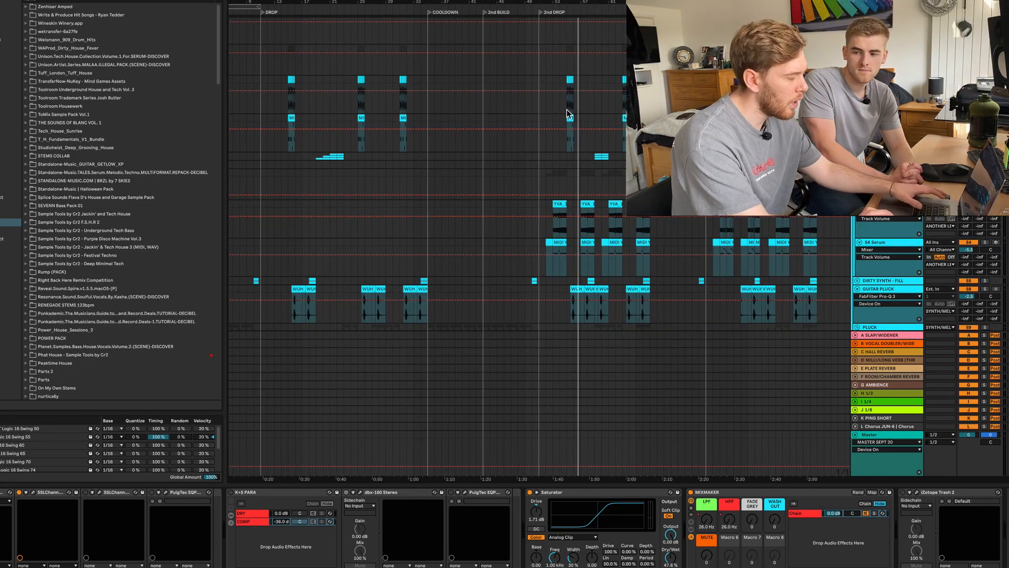
pyautogui.scroll(5, 549, 221)
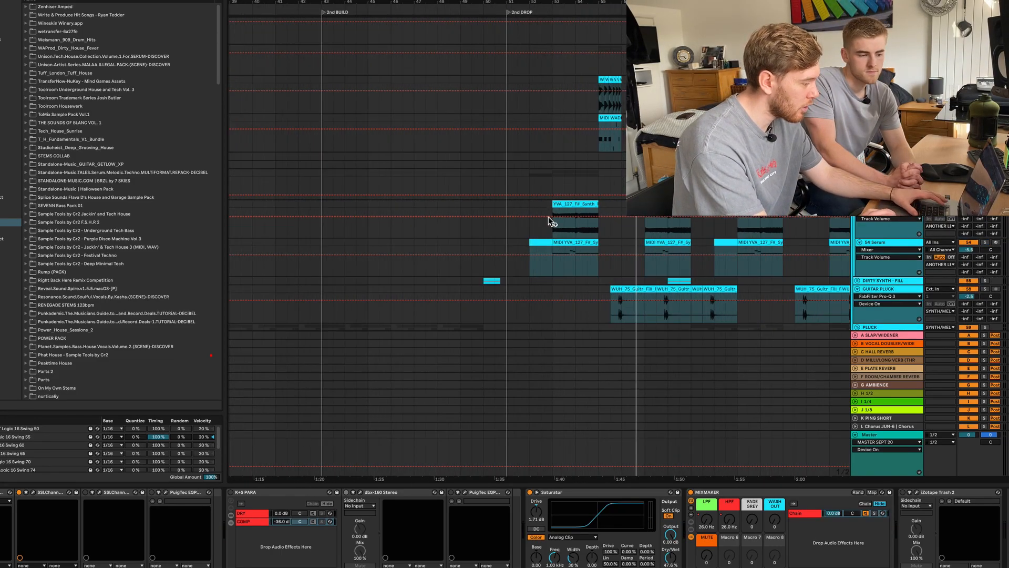
pyautogui.click(540, 250)
pyautogui.click(986, 243)
pyautogui.press('space')
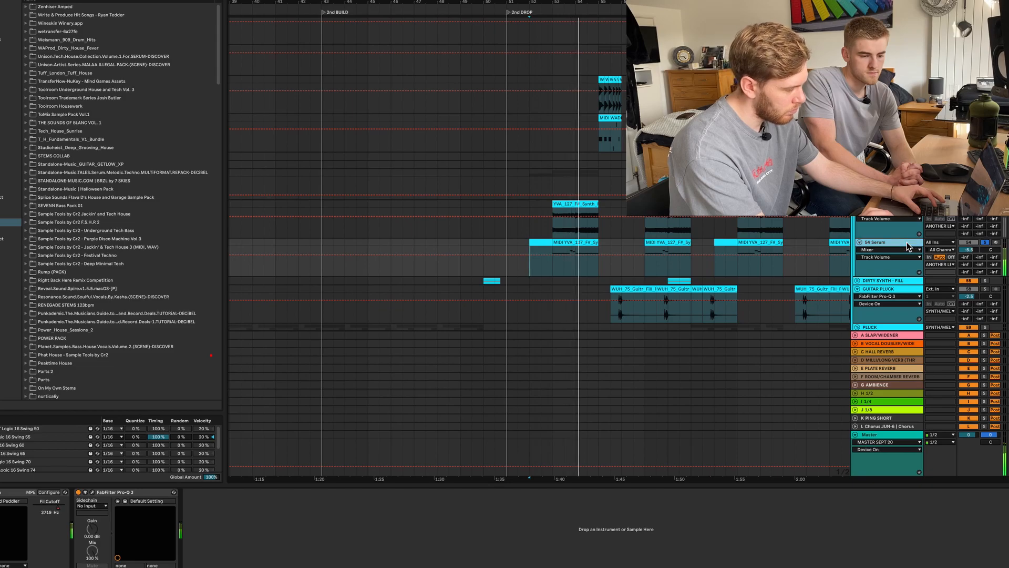
# Show the Serum filter cutoff automation on the 54 Serum track.
pyautogui.click(896, 249)
pyautogui.click(888, 260)
pyautogui.click(887, 257)
pyautogui.click(891, 246)
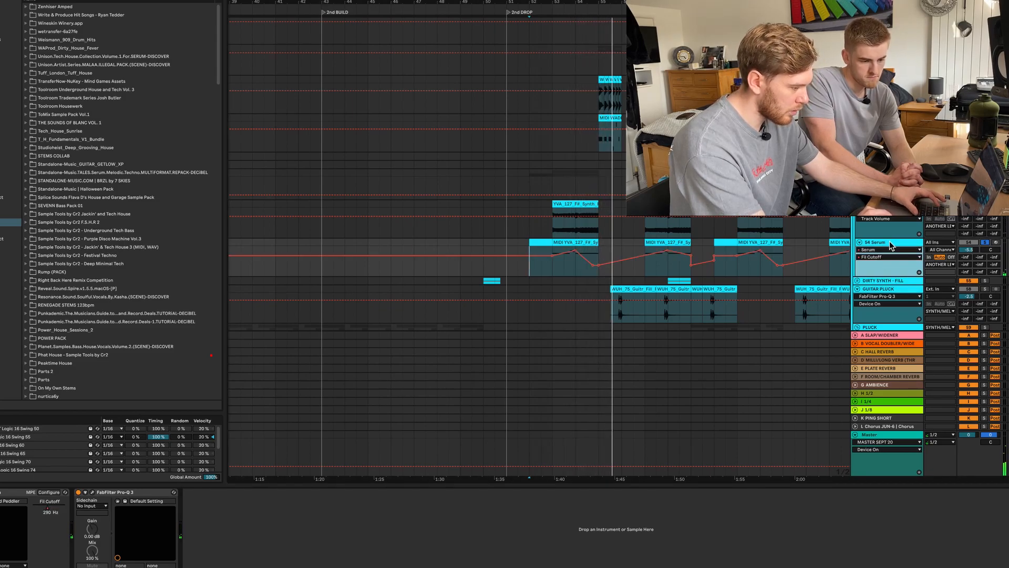
# Show the ANOTHER LEAD group's device chain and audition the YVA_127 synth clip near bar 53.
pyautogui.click(888, 183)
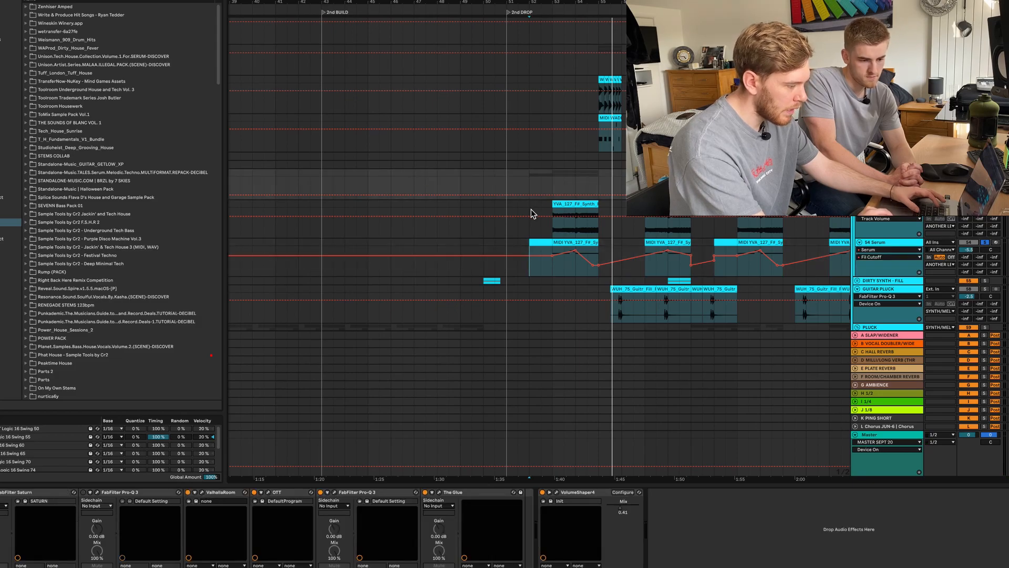
pyautogui.scroll(-5, 531, 212)
pyautogui.click(699, 263)
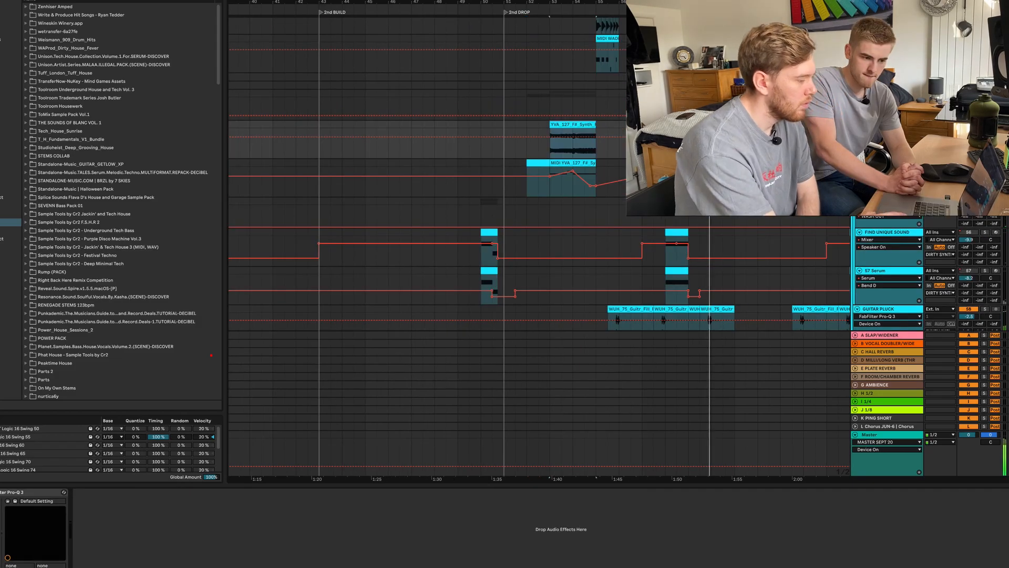
# Collapse the ANOTHER LEAD group and review the 57 Serum, GUITAR PLUCK and PLUCK tracks around the 2nd DROP.
pyautogui.scroll(8, 540, 263)
pyautogui.scroll(-8, 539, 263)
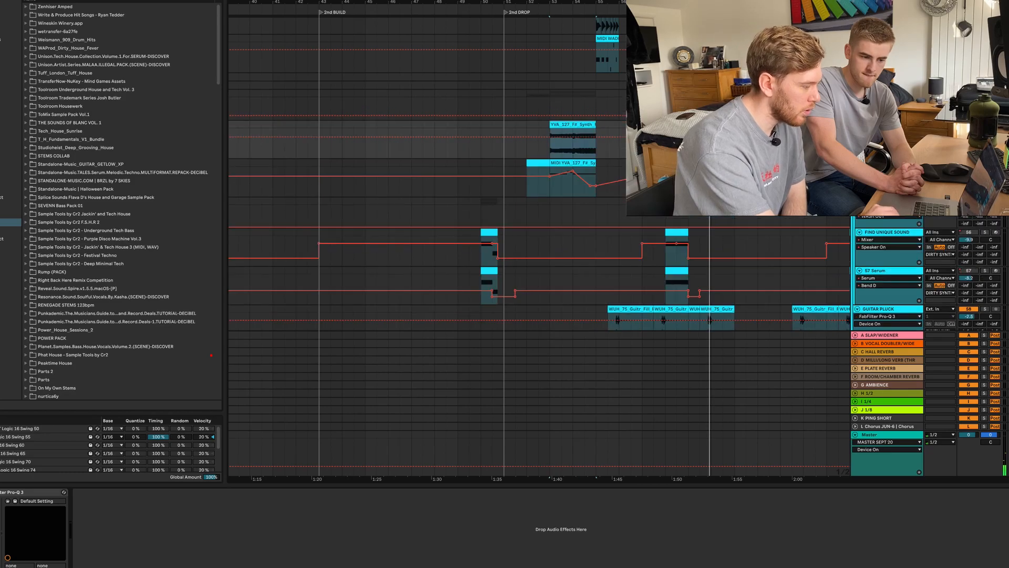
pyautogui.scroll(3, 539, 263)
pyautogui.hscroll(2, 540, 263)
pyautogui.click(866, 250)
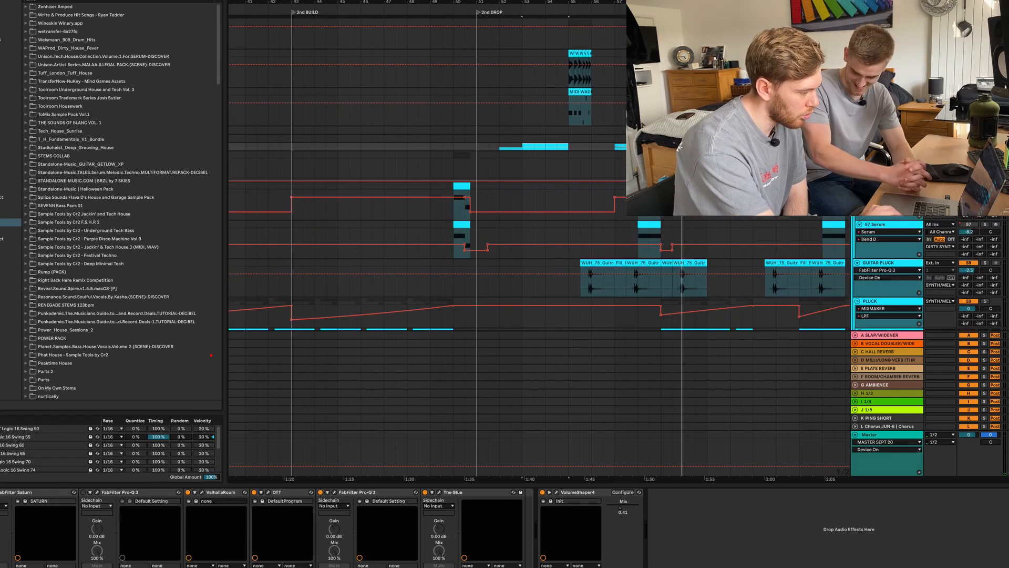
# Collapse the synth group and review the FX tracks, including 73 SIREN and SECOND DROP LEAD TEASE, from COOLDOWN through the 2nd DROP.
pyautogui.press('-')
pyautogui.scroll(3, 866, 250)
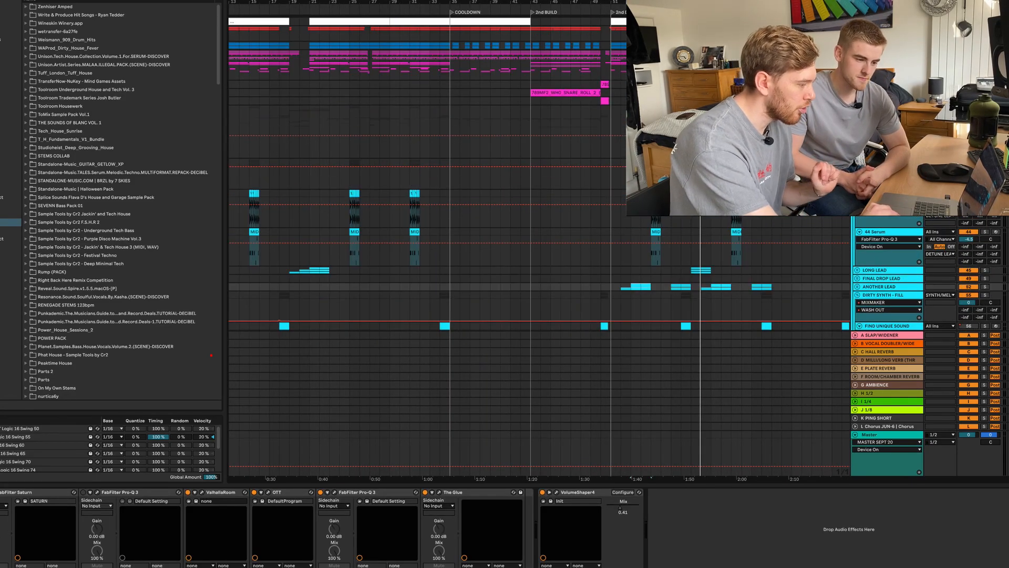
pyautogui.click(855, 109)
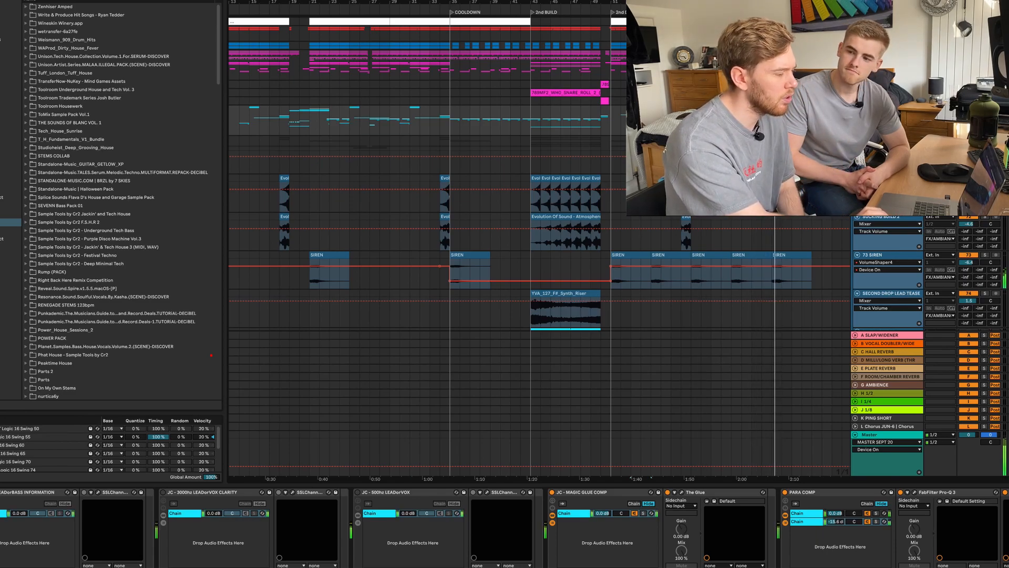
pyautogui.hscroll(5, 539, 242)
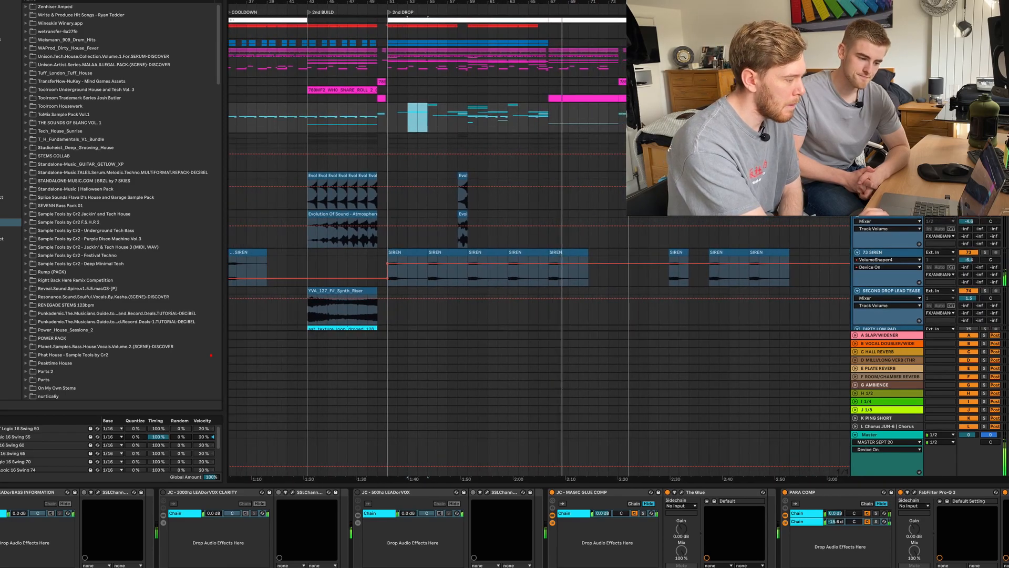
pyautogui.scroll(-3, 751, 158)
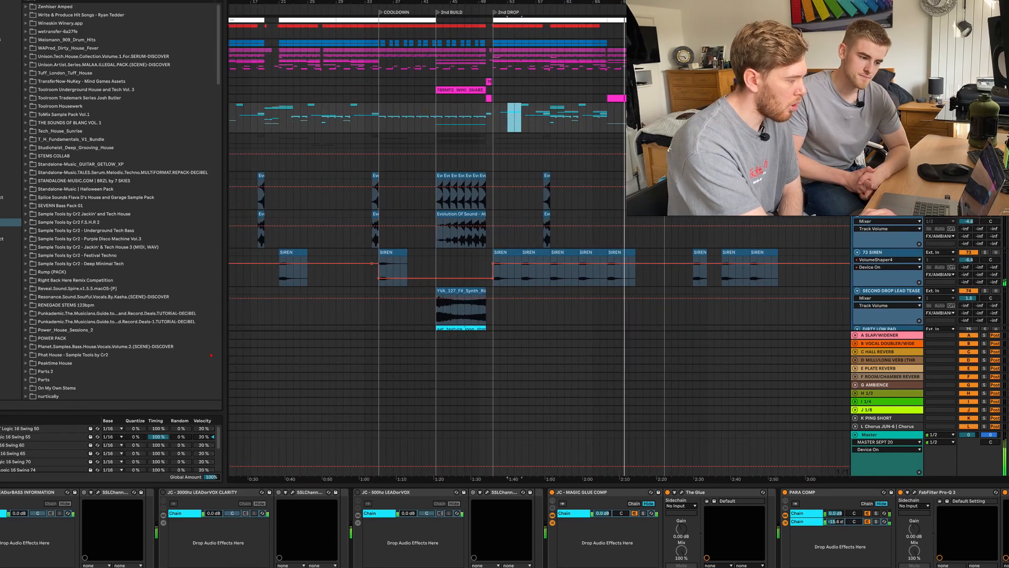